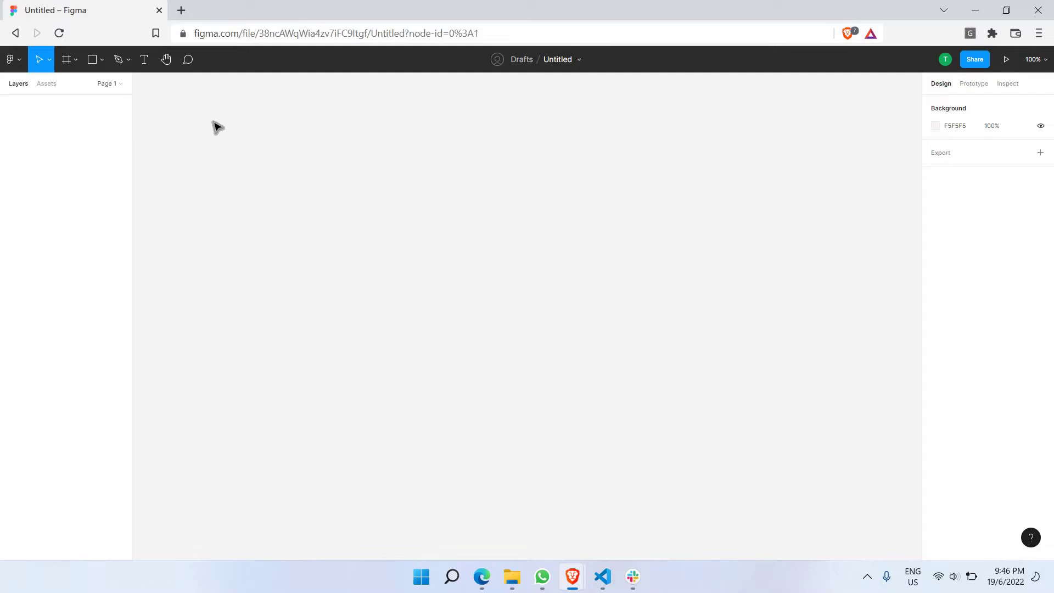
Draw a custom landscape frame about 728 × 450 on the empty canvas.
key("super+plus")
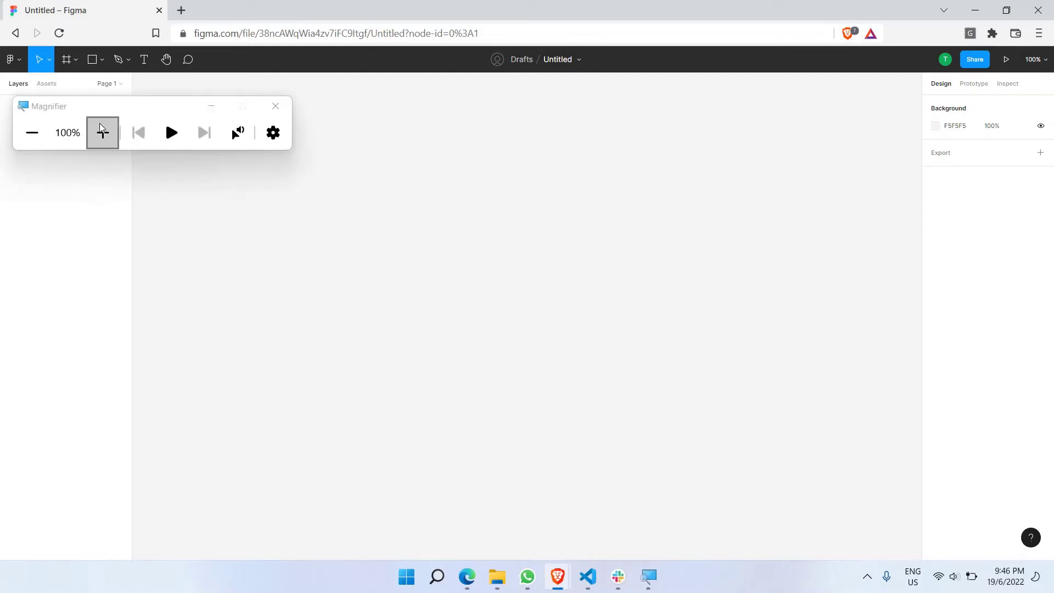
left_click(103, 132)
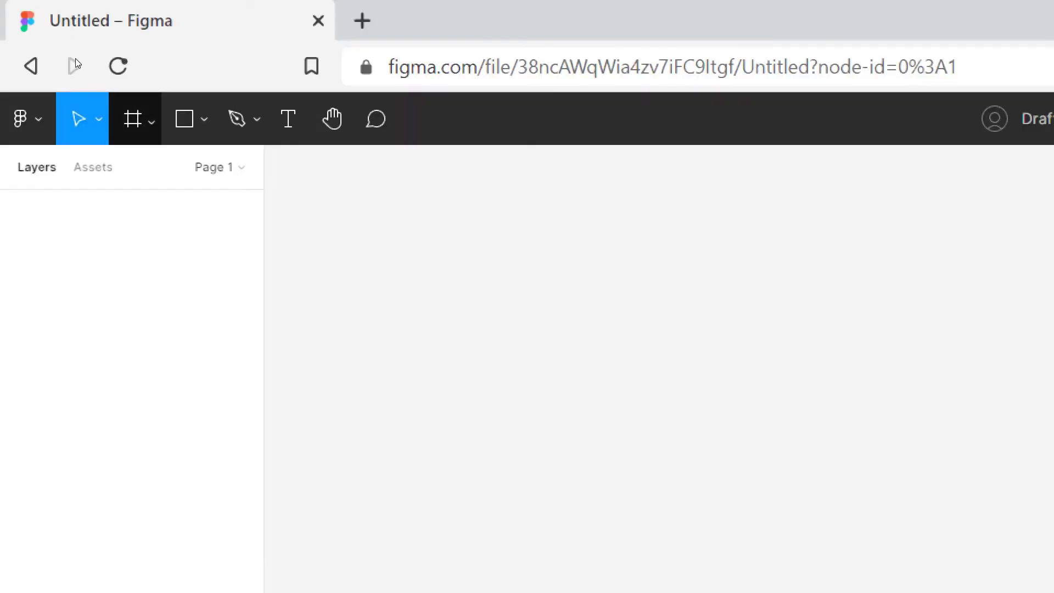
left_click(151, 121)
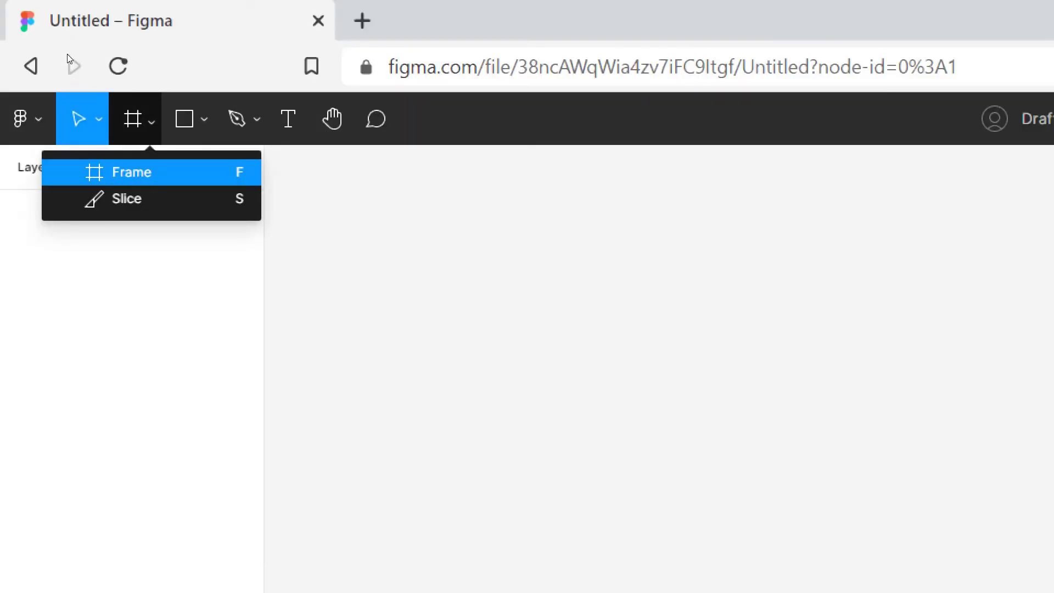
left_click(120, 172)
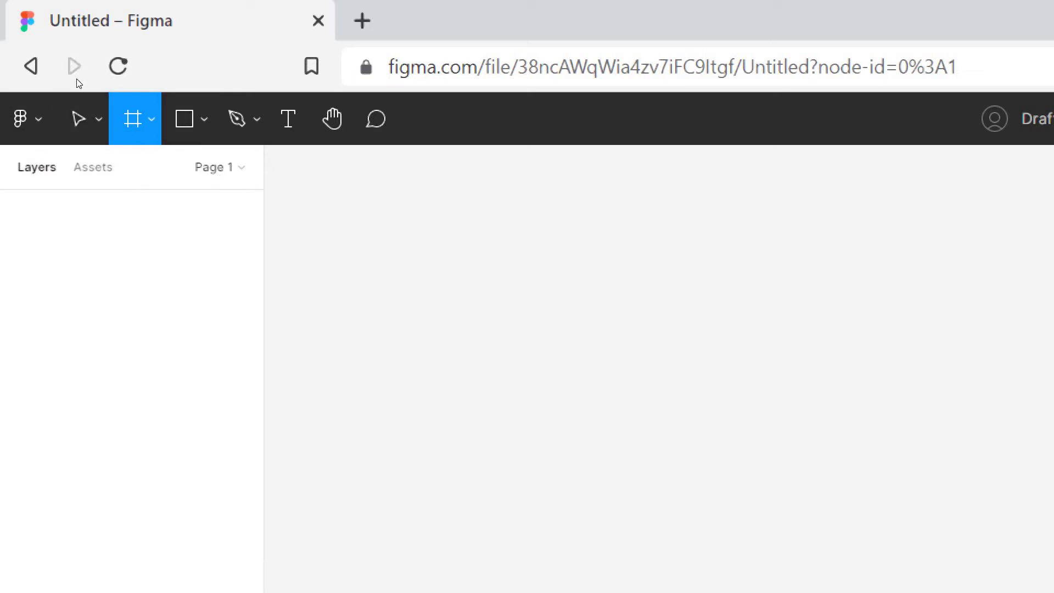
left_click(151, 121)
key("Escape")
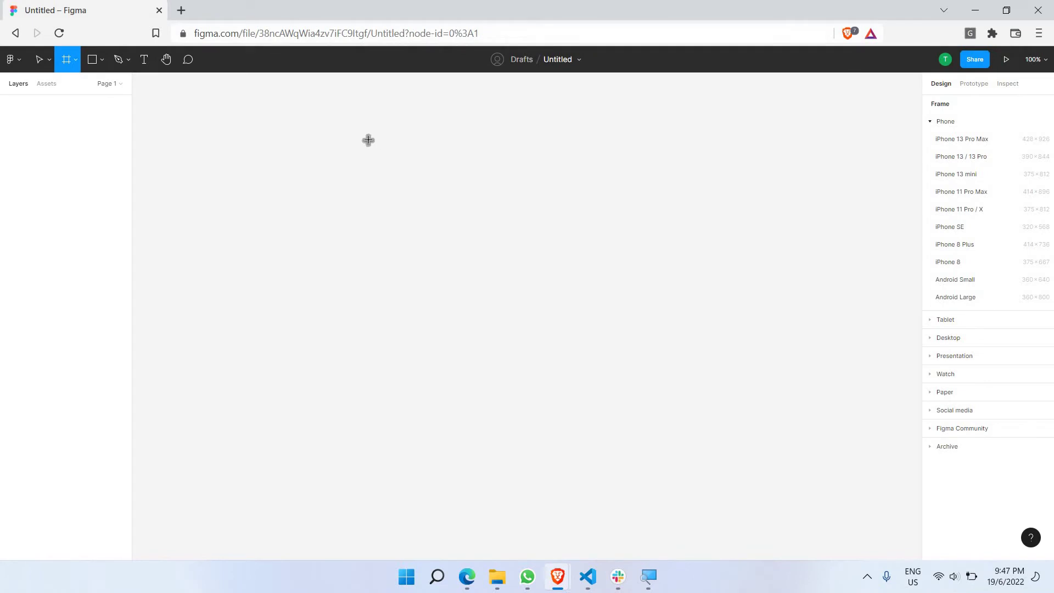
mouse_move(360, 131)
left_mouse_down()
mouse_move(412, 235)
mouse_move(381, 294)
mouse_move(704, 346)
mouse_move(755, 341)
mouse_move(760, 377)
left_mouse_up()
Move the 728 × 450 frame around the canvas and delete it.
left_click_drag(608, 251, 594, 268)
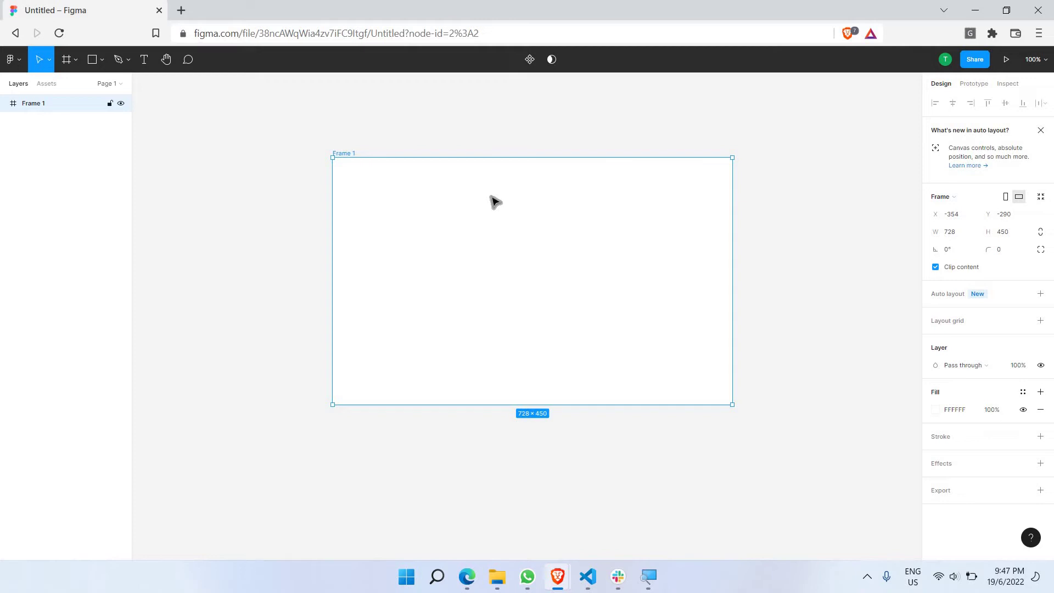
left_click_drag(466, 173, 490, 188)
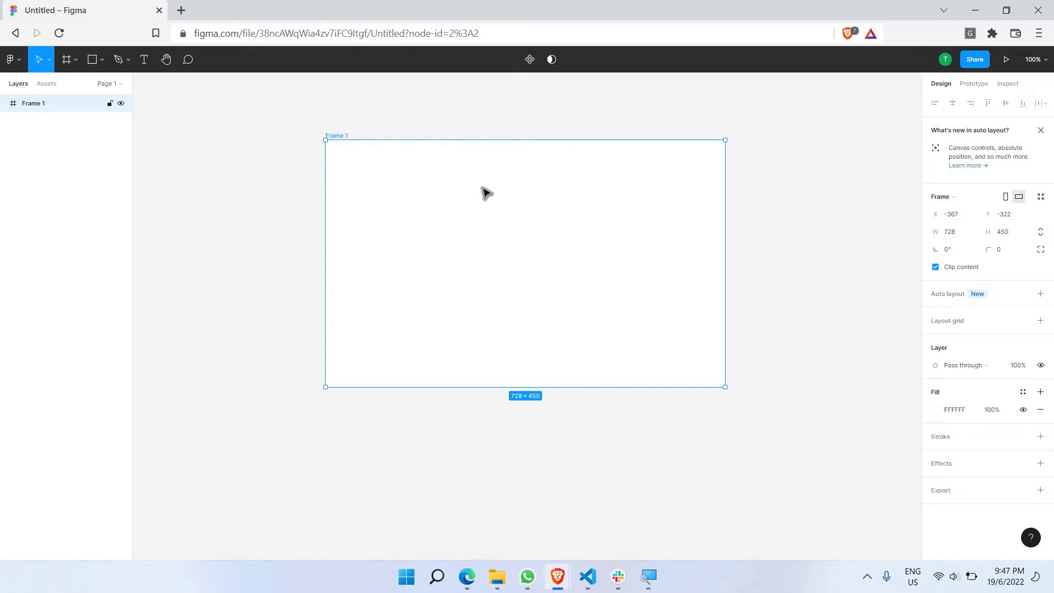
left_click_drag(509, 235, 471, 262)
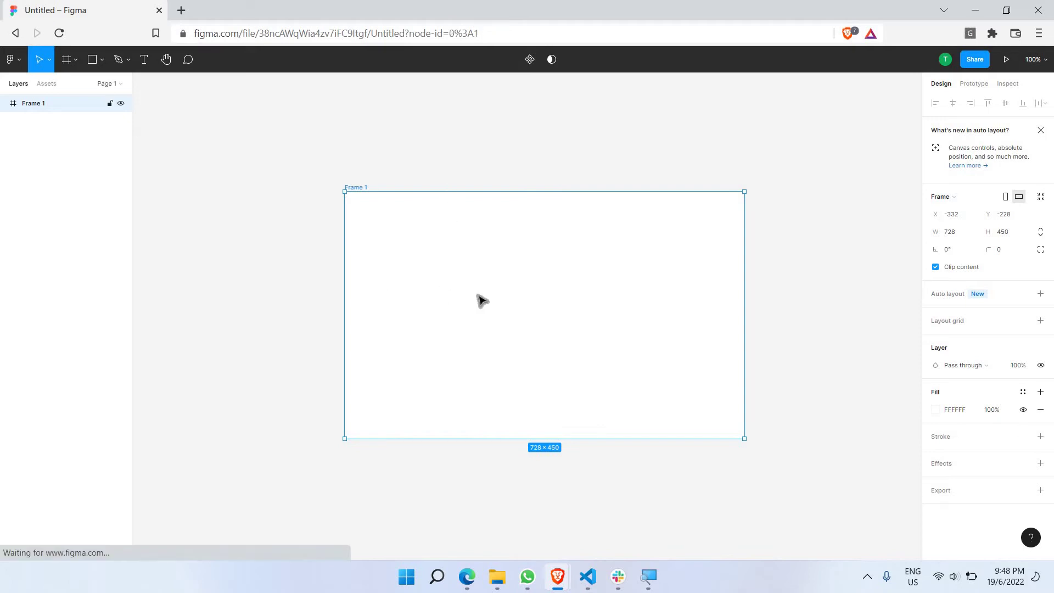
key("Delete")
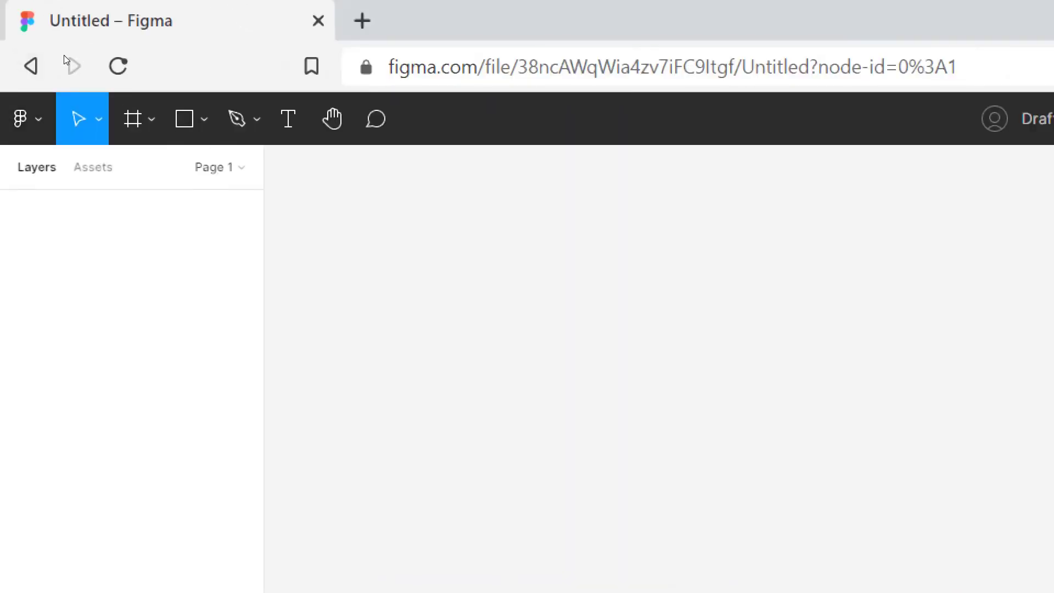
Create a frame from the iPhone 13 Pro Max preset (428 × 926).
left_click(130, 113)
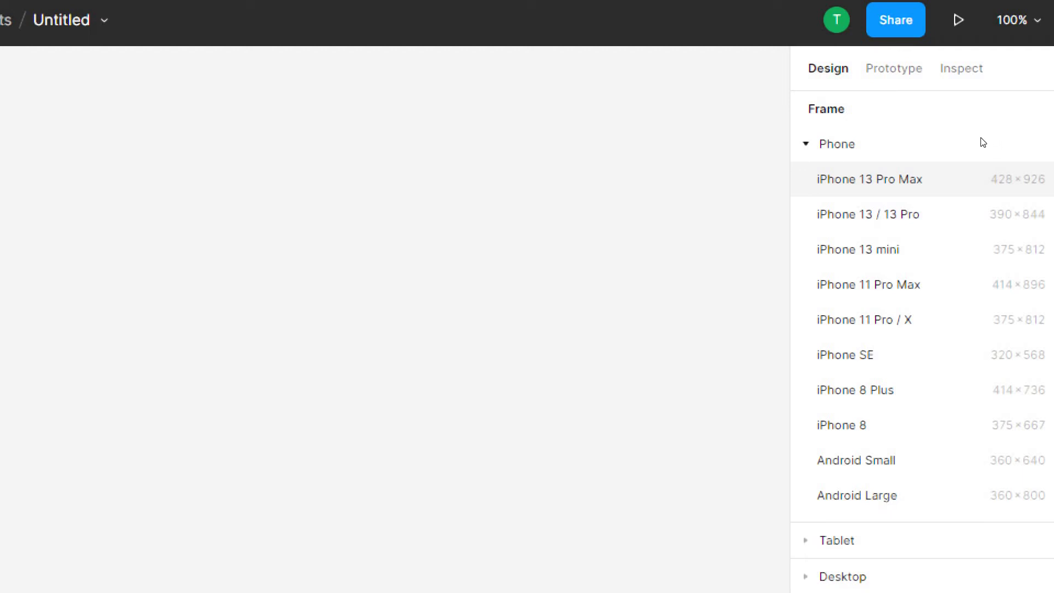
left_click(983, 142)
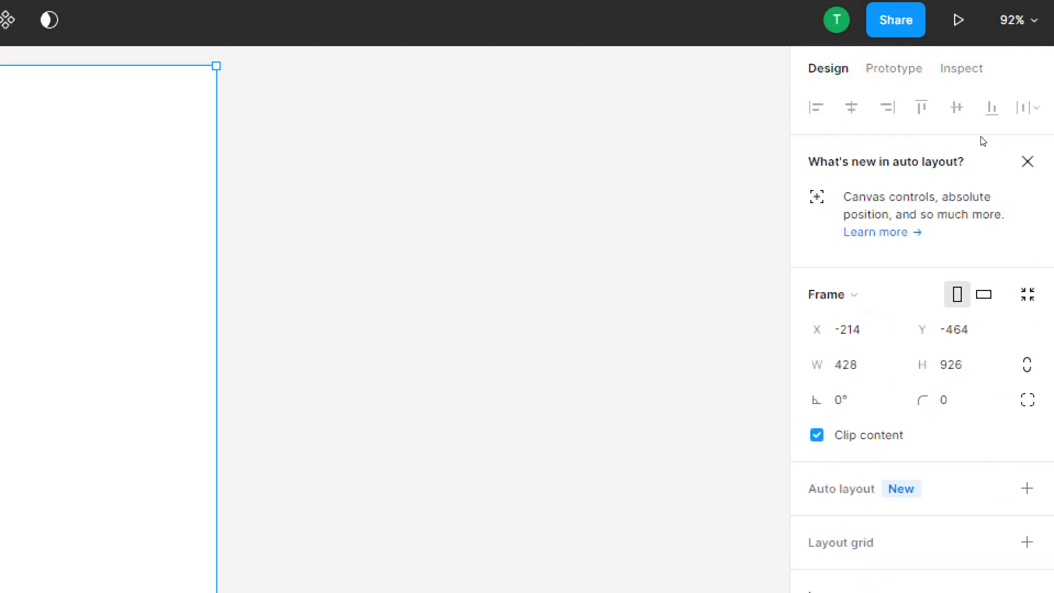
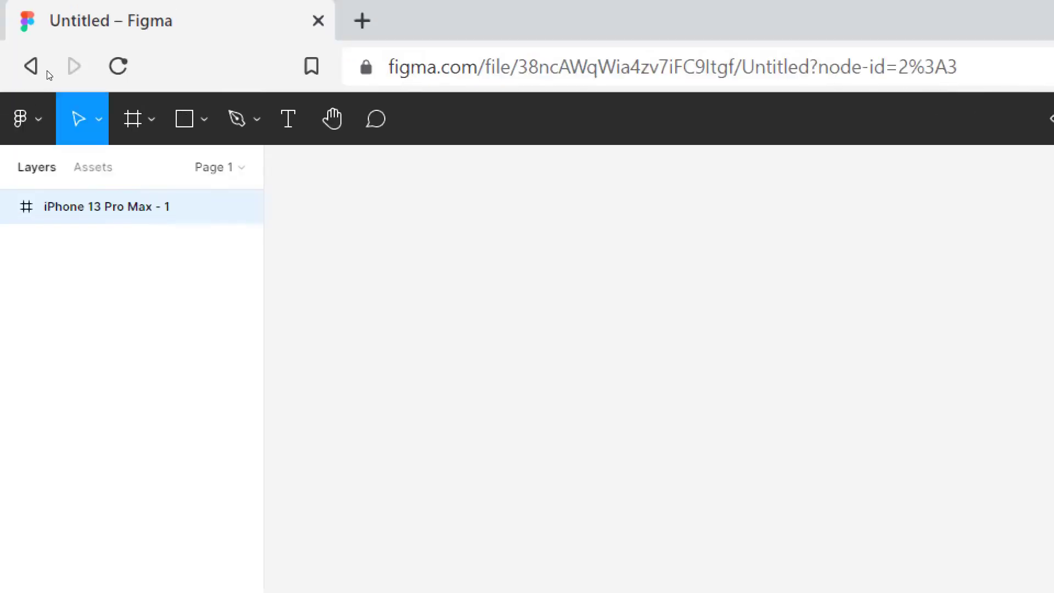
Add a second frame from the Desktop presets using the MacBook Pro 14" size (1512 × 982).
key("f")
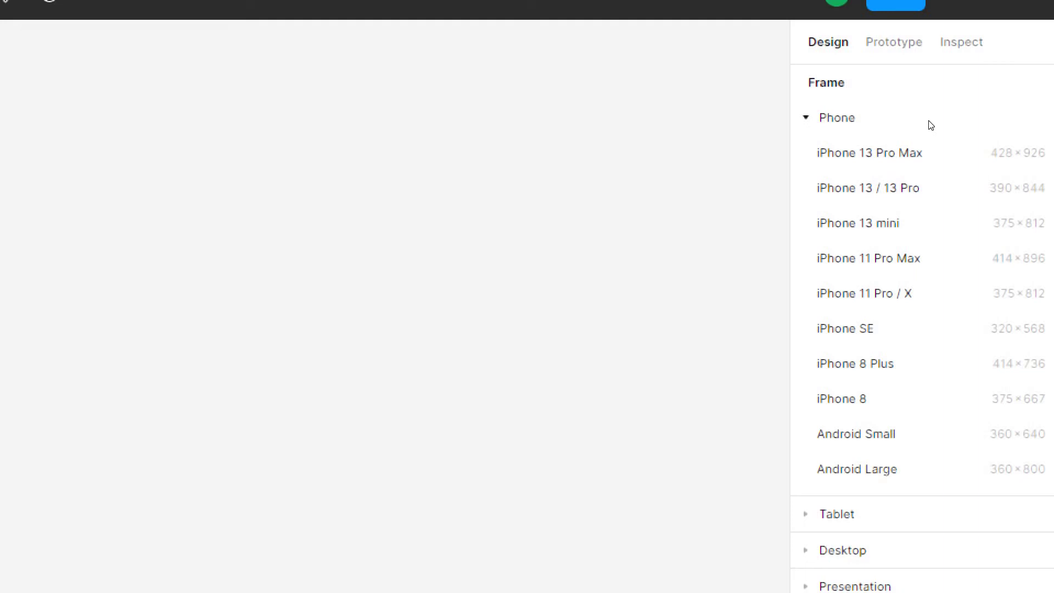
left_click(931, 125)
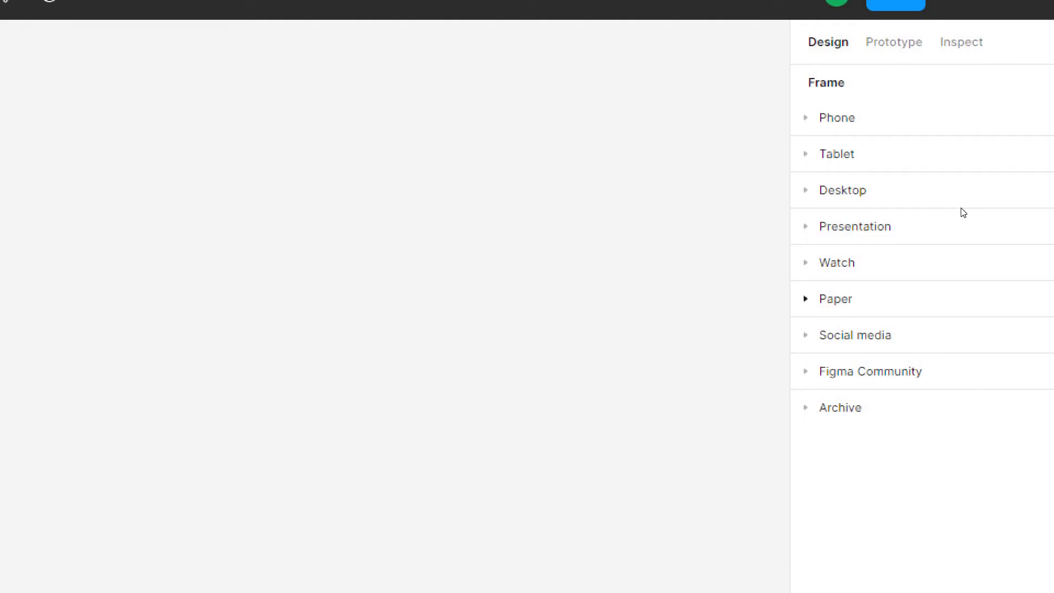
left_click(940, 175)
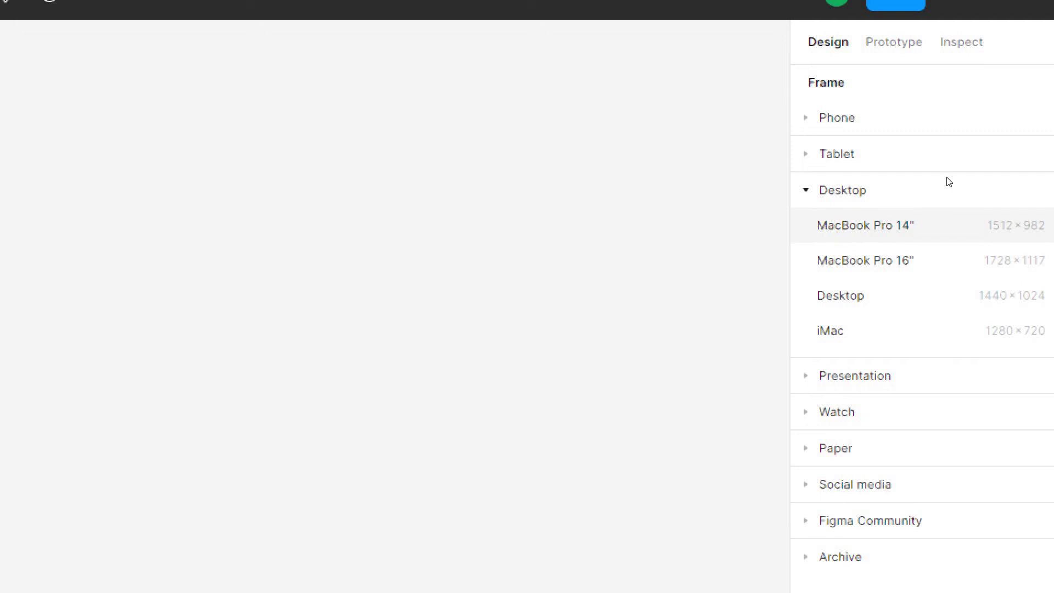
left_click(879, 225)
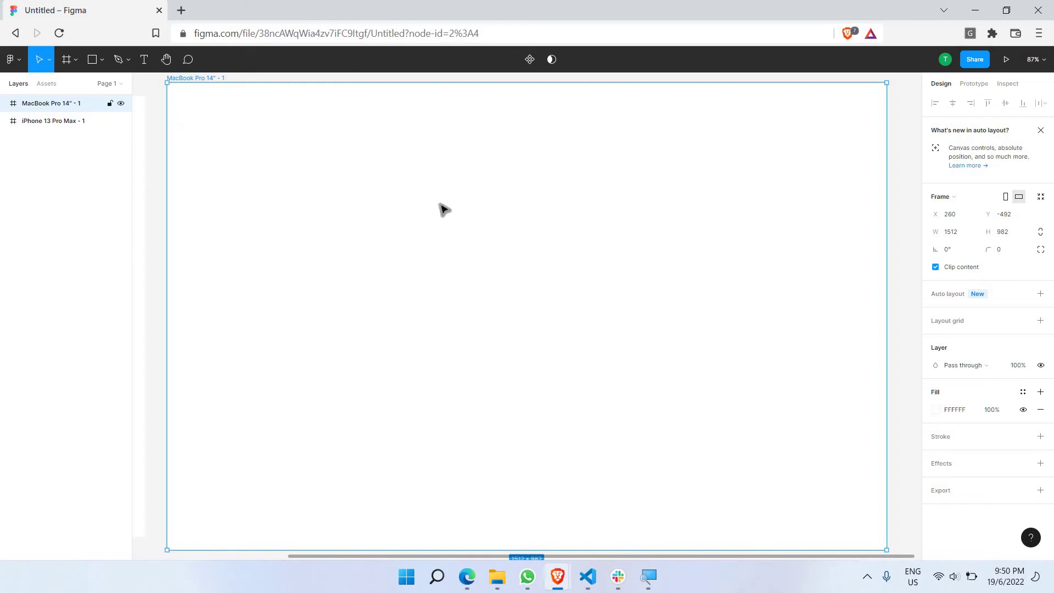
Move the iPhone 13 Pro Max frame to about X -219, Y -492, aligning its top edge with the MacBook Pro 14" frame.
scroll(318, 245, "left", 5)
left_click(317, 238)
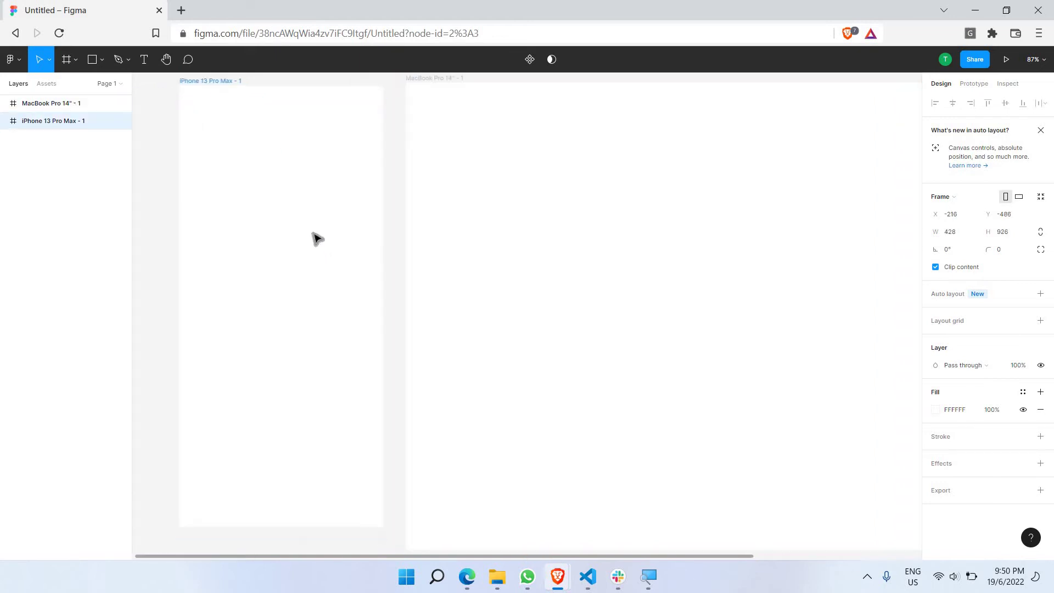
left_click_drag(317, 239, 315, 200)
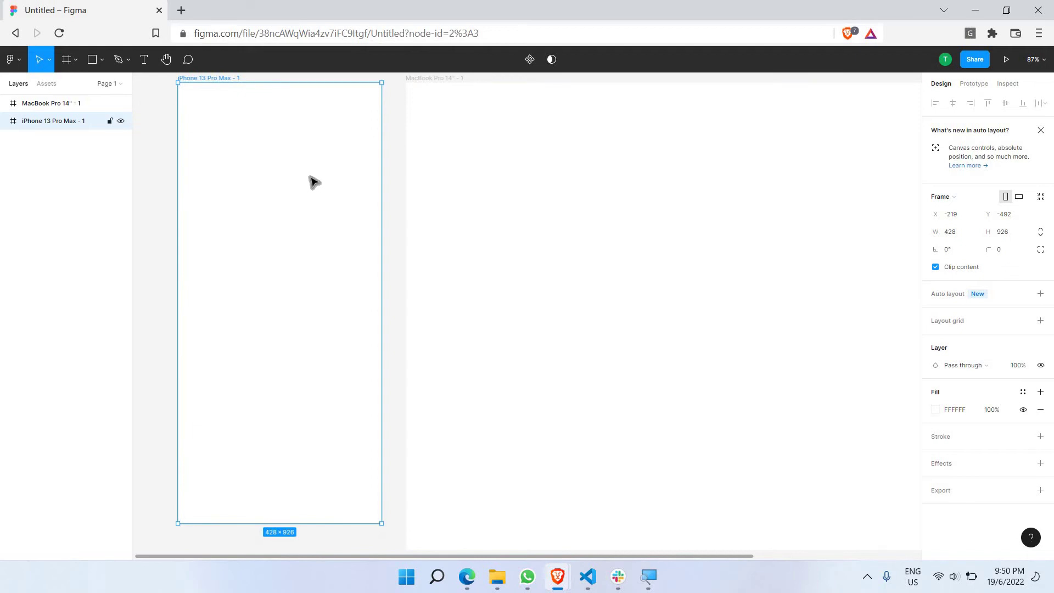
Draw a custom frame about 1306 × 816 to the right of the MacBook Pro 14" frame, with their top edges aligned.
scroll(314, 182, "right", 3)
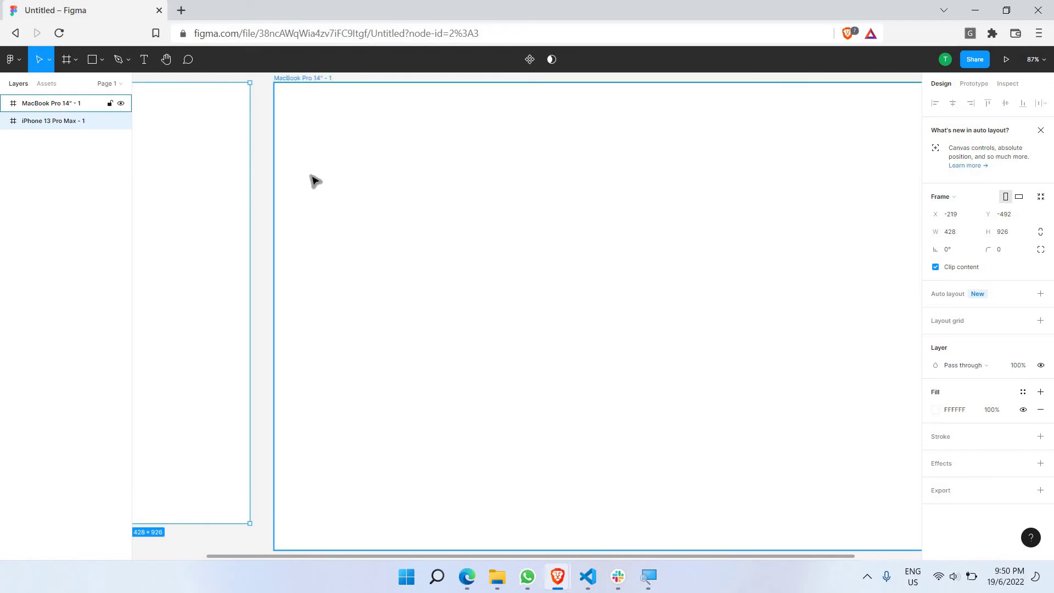
scroll(316, 187, "right", 1)
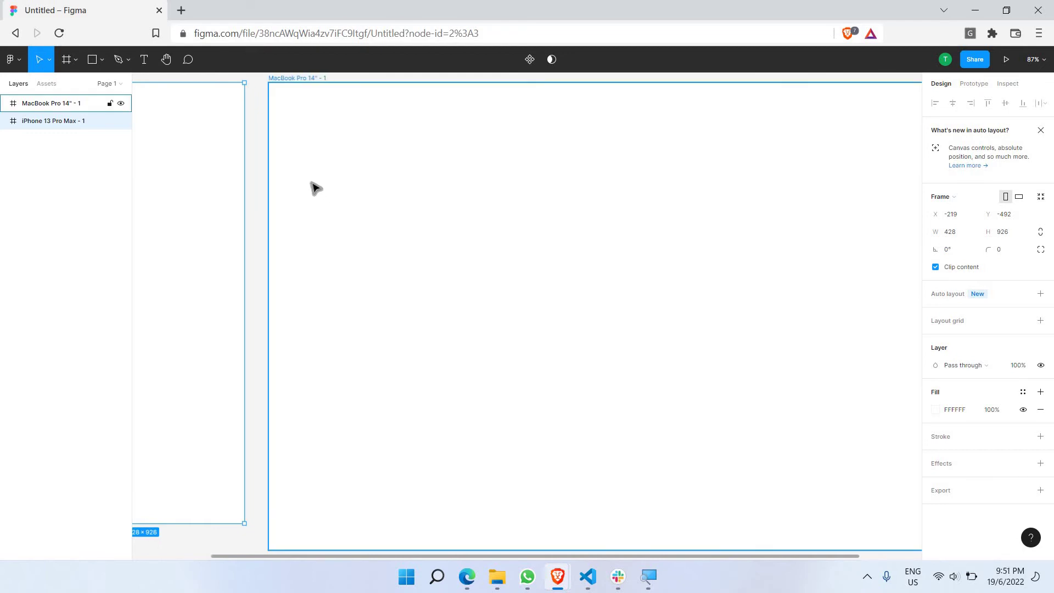
scroll(315, 188, "down", 5)
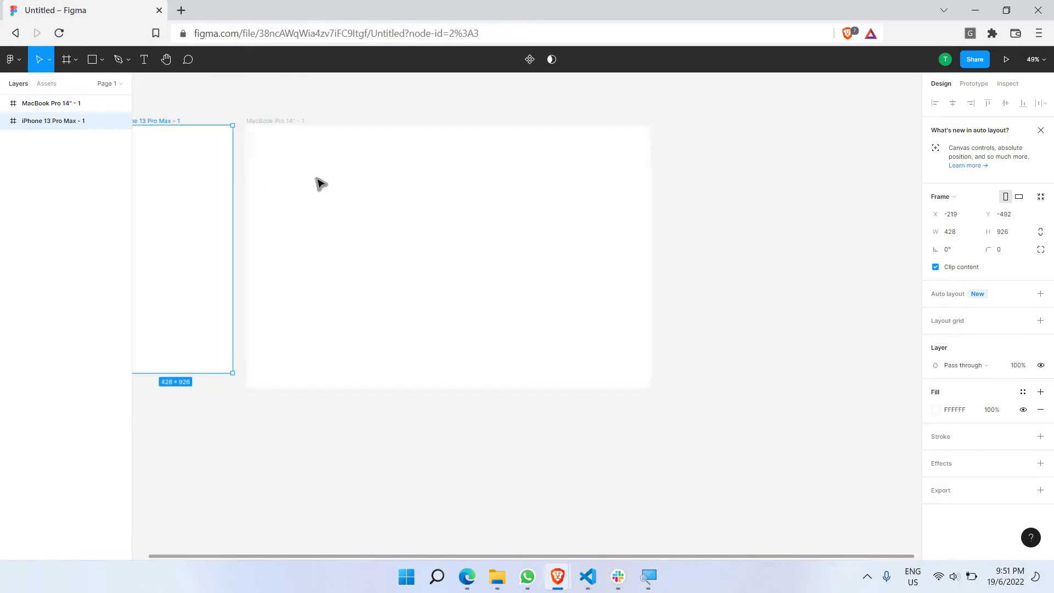
scroll(318, 179, "right", 10)
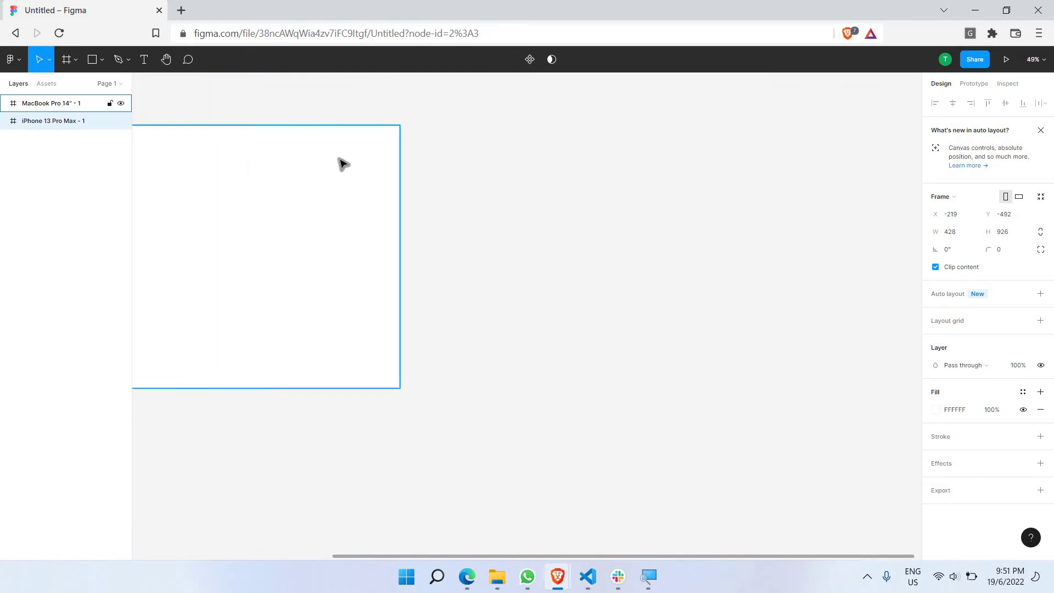
left_click(75, 61)
left_click(73, 81)
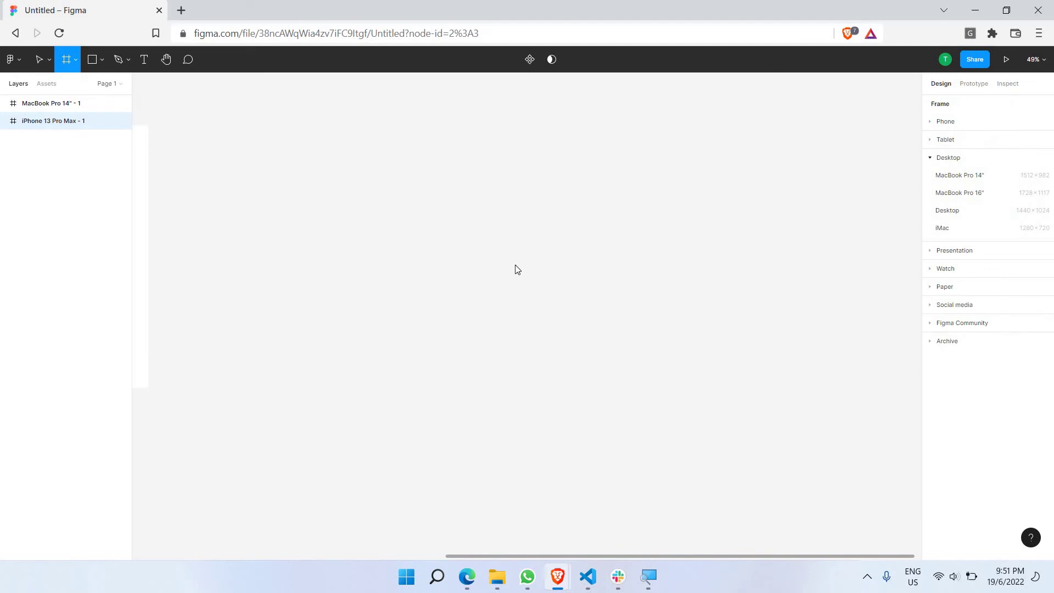
mouse_move(177, 125)
left_mouse_down()
mouse_move(521, 314)
mouse_move(527, 343)
left_mouse_up()
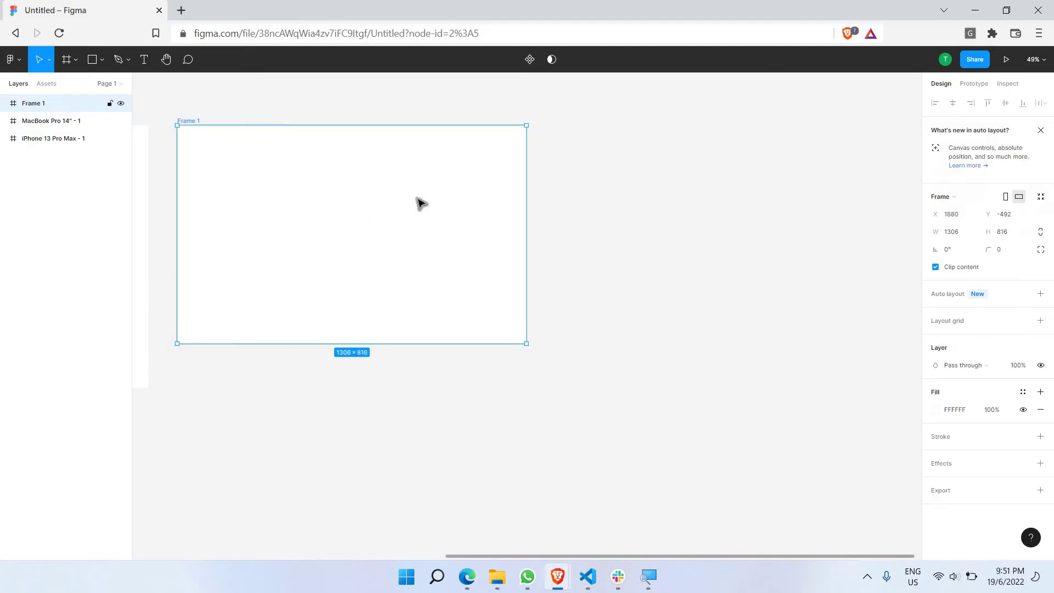
Delete the custom frame to the right of the MacBook Pro 14" frame.
scroll(421, 203, "left", 5)
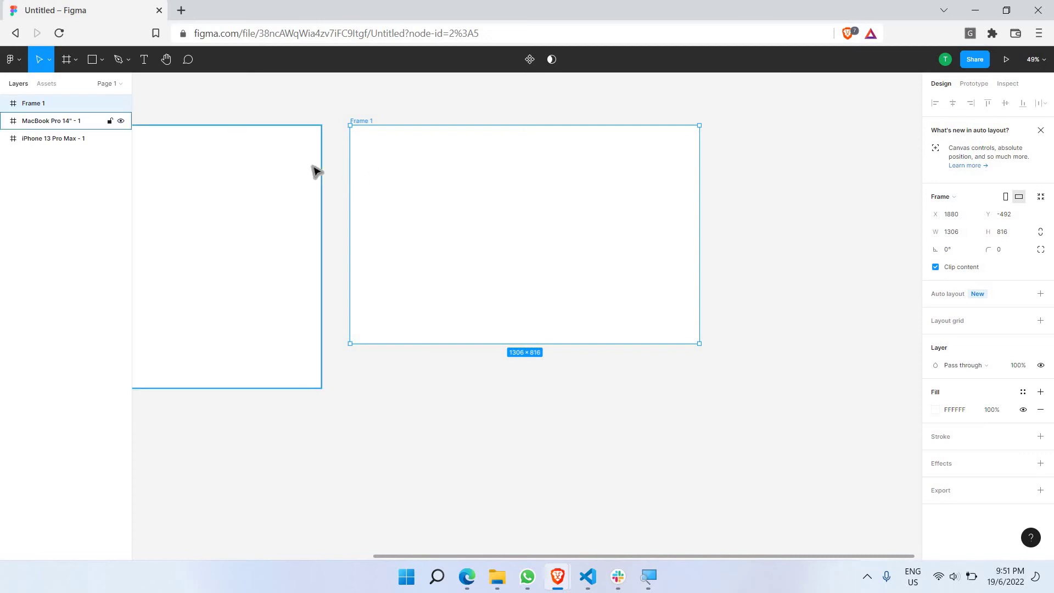
scroll(313, 169, "left", 6)
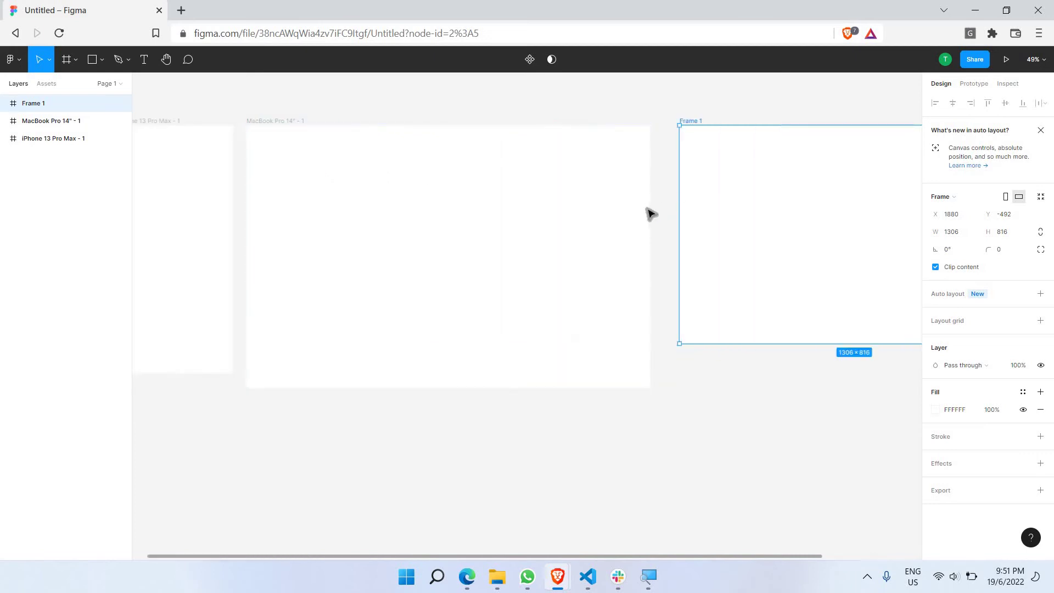
scroll(651, 215, "right", 5)
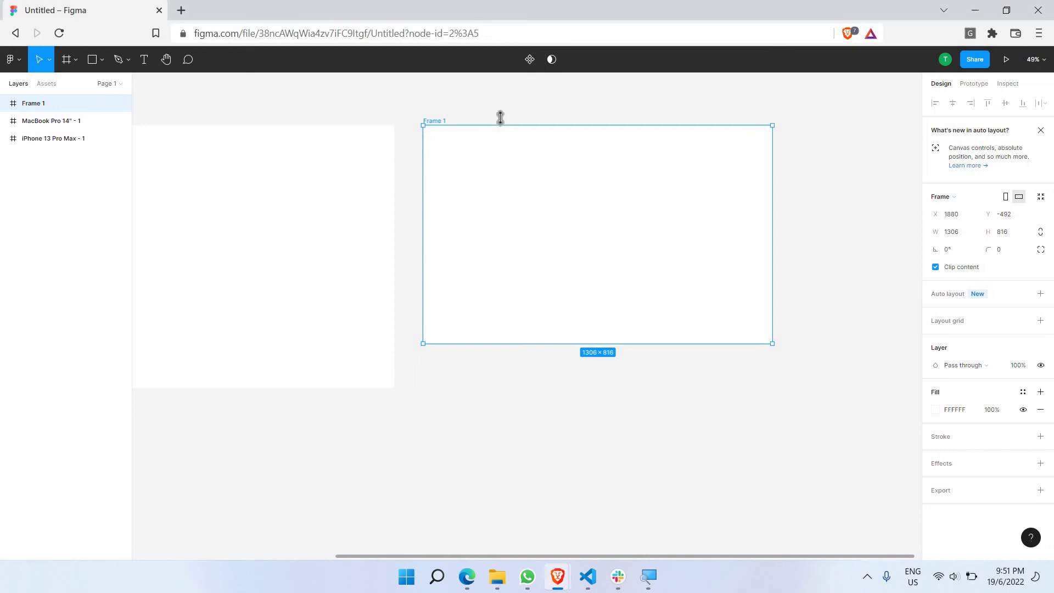
key("Delete")
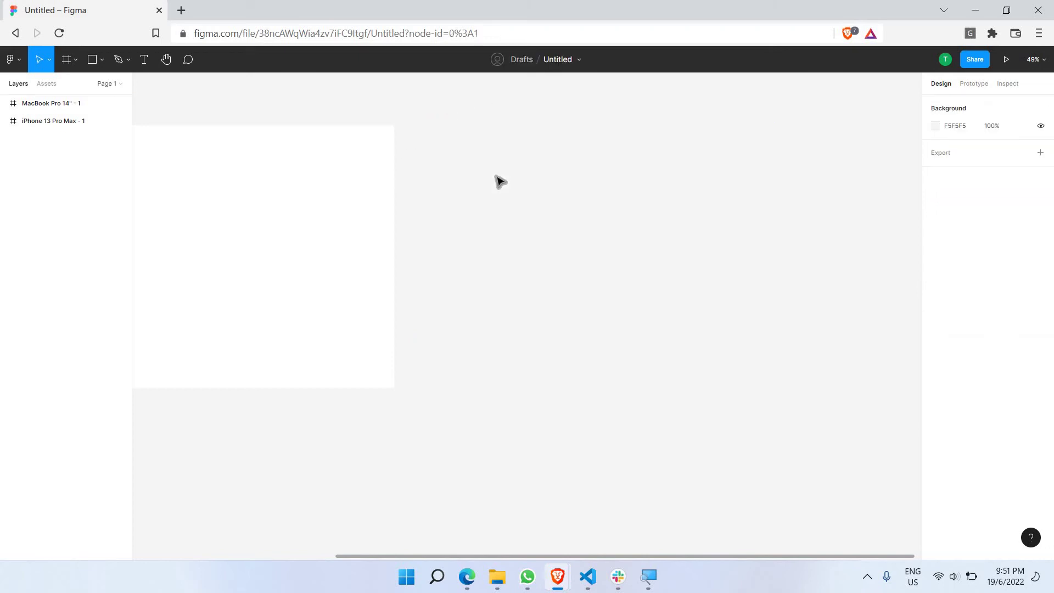
Set the corner radius of the MacBook Pro 14" frame to 50.
scroll(423, 182, "left", 5)
left_click(440, 169)
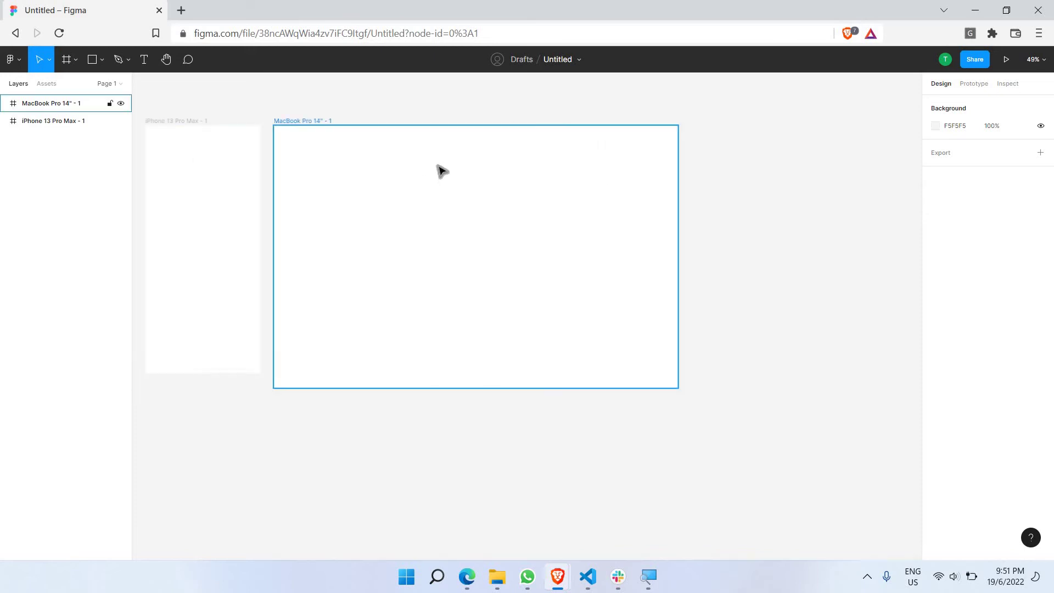
left_click(63, 59)
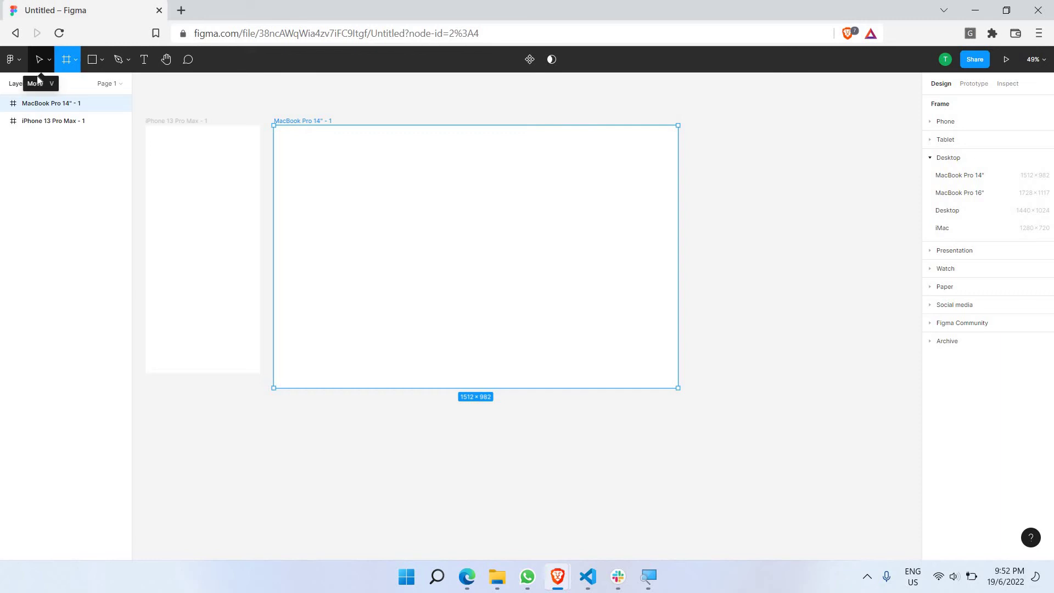
left_click(87, 65)
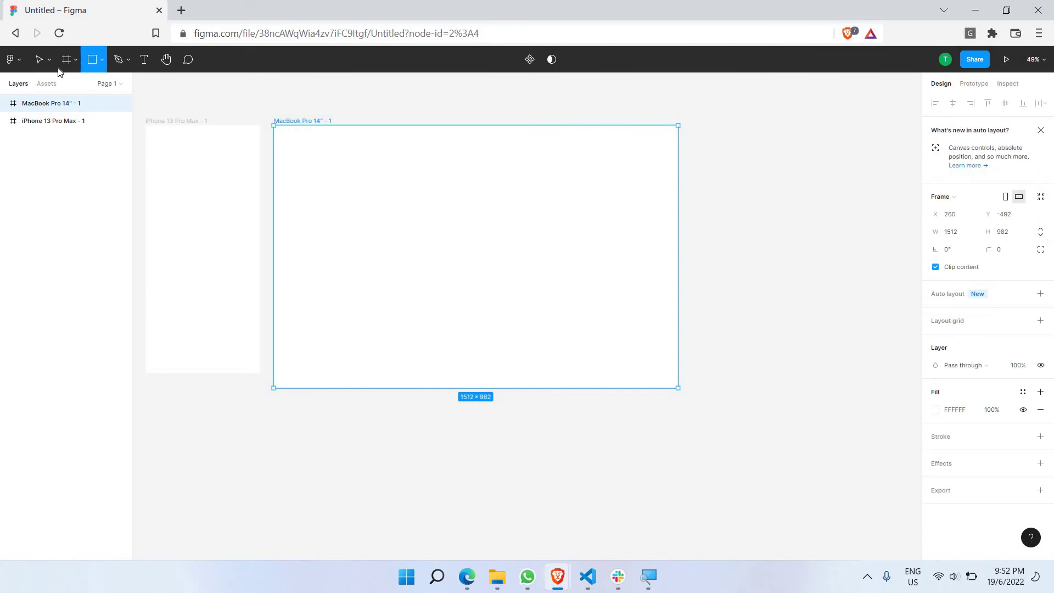
key("v")
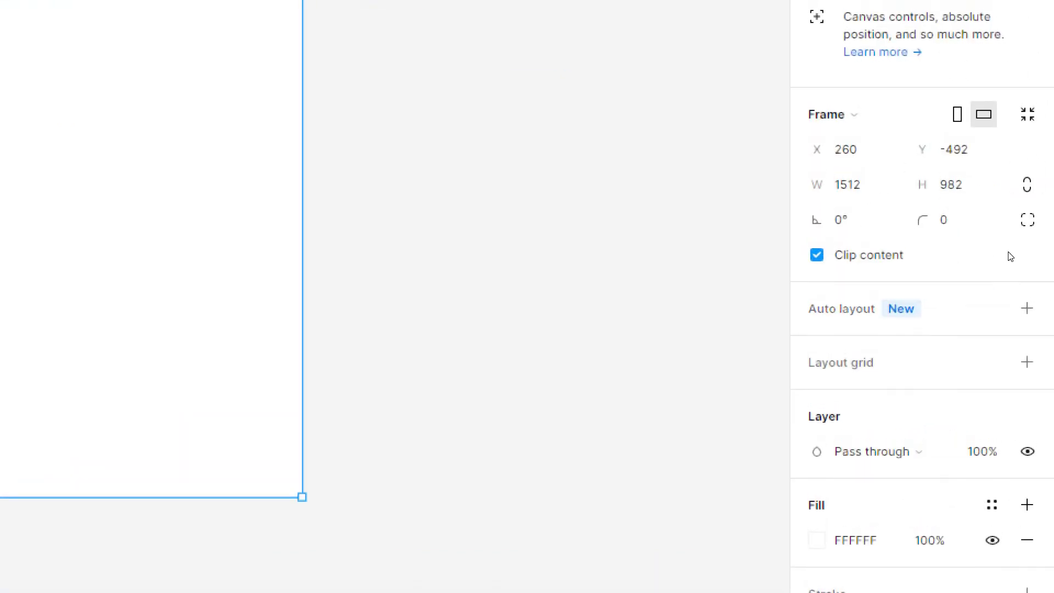
left_click(1004, 250)
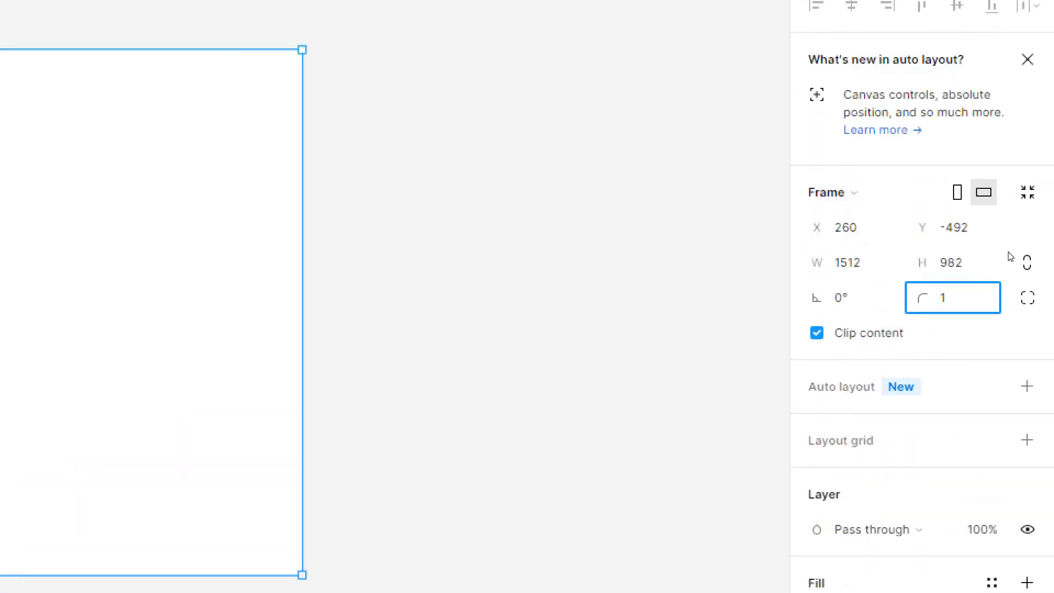
key("Return")
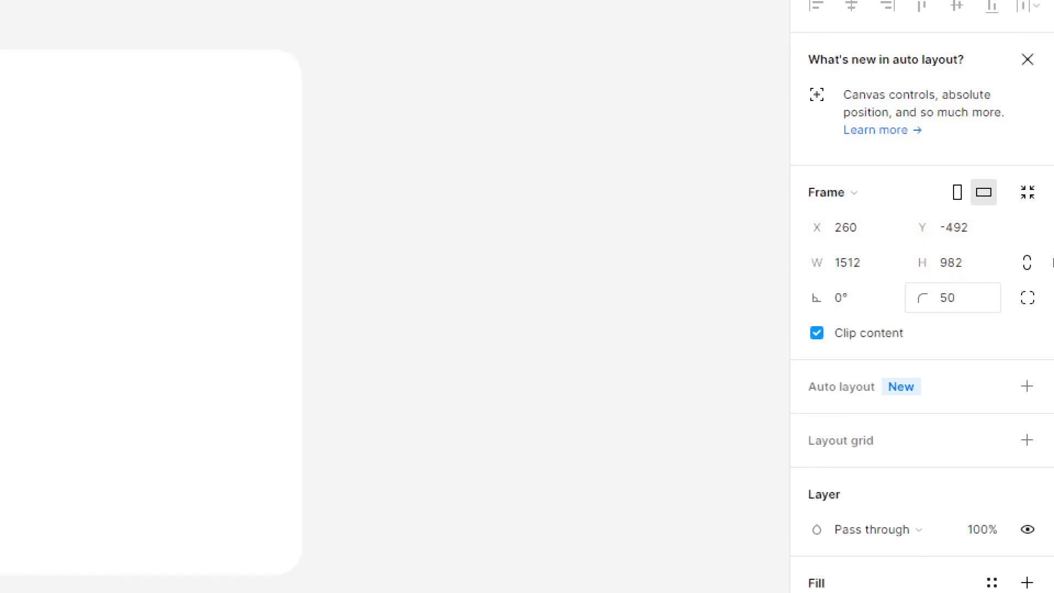
left_click(675, 155)
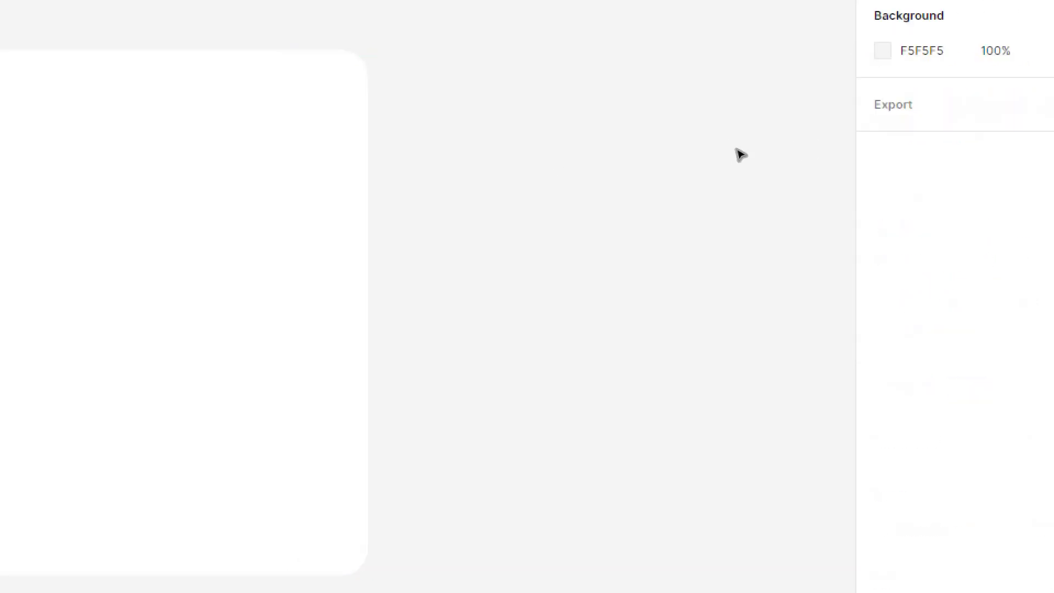
Draw a rectangle about 1104 × 682 inside the MacBook Pro 14" frame at about X 283, Y 140.
scroll(567, 137, "down", 5)
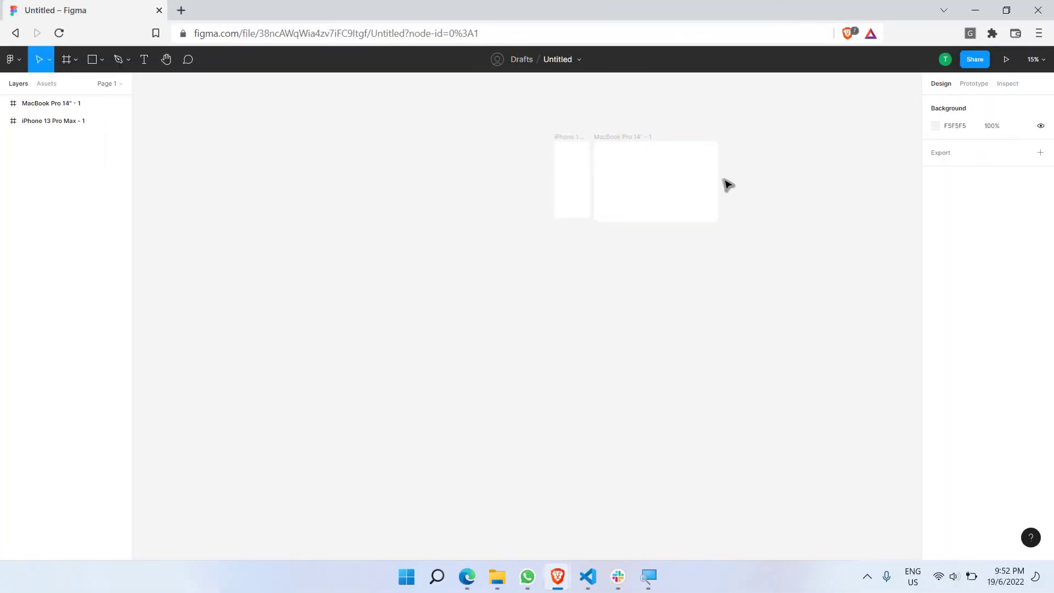
scroll(865, 253, "up", 5)
scroll(713, 210, "up", 3)
scroll(499, 174, "left", 1)
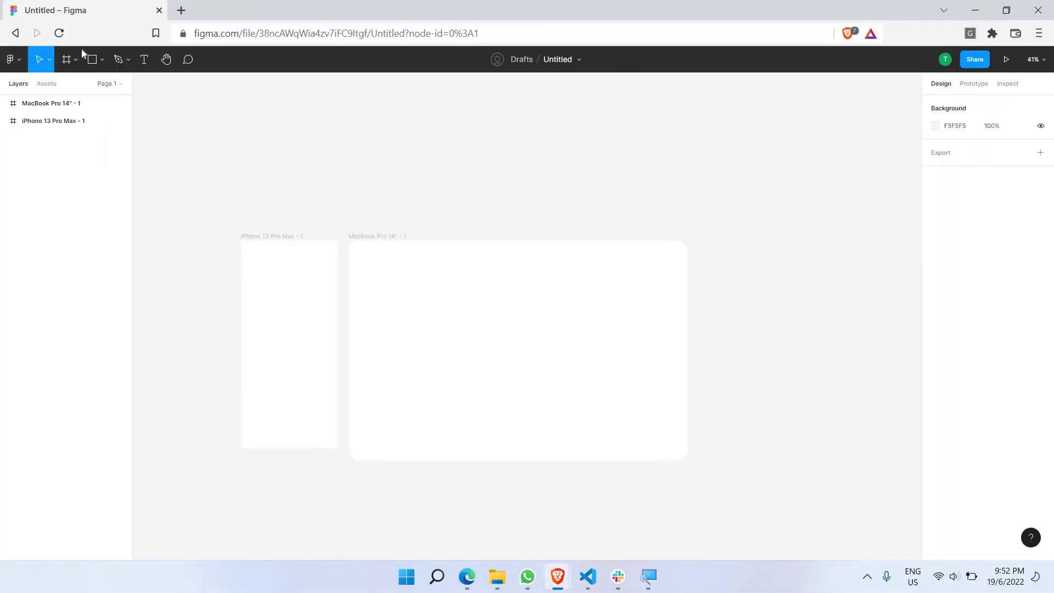
left_click(91, 60)
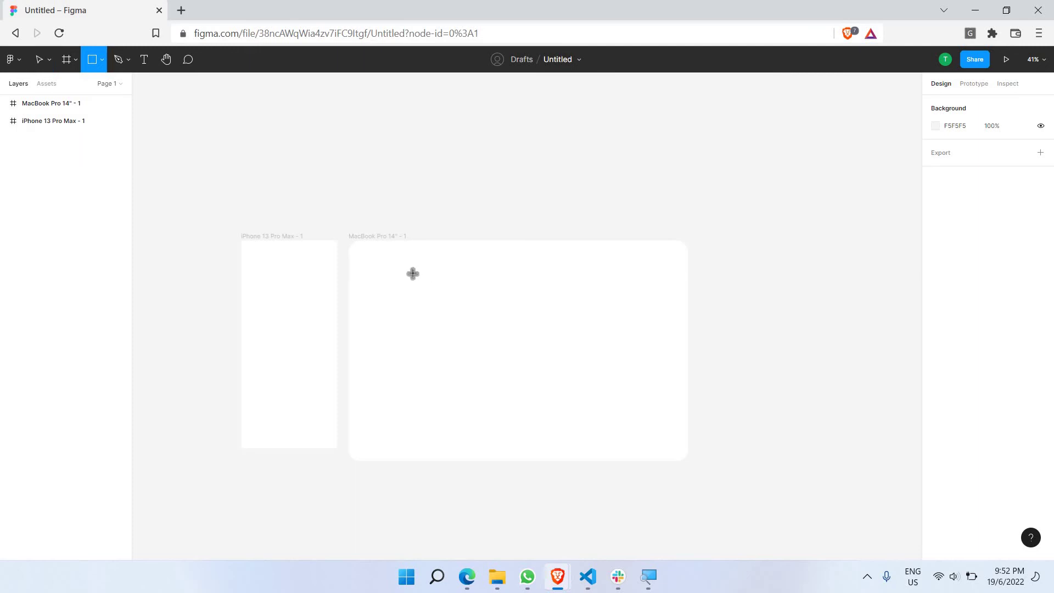
mouse_move(413, 271)
left_mouse_down()
mouse_move(626, 394)
mouse_move(661, 425)
left_mouse_up()
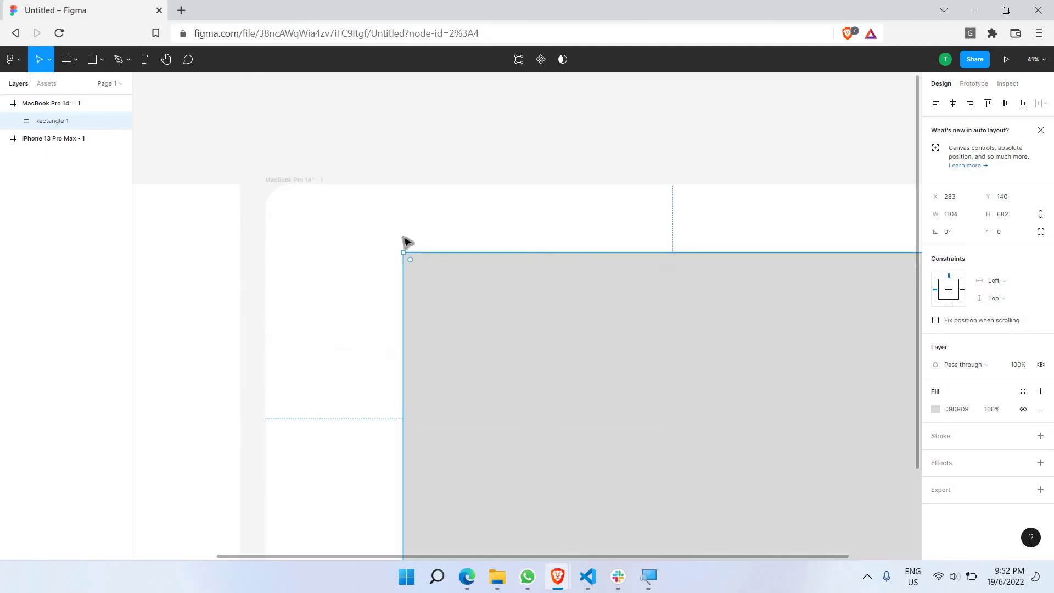
scroll(420, 289, "up", 5)
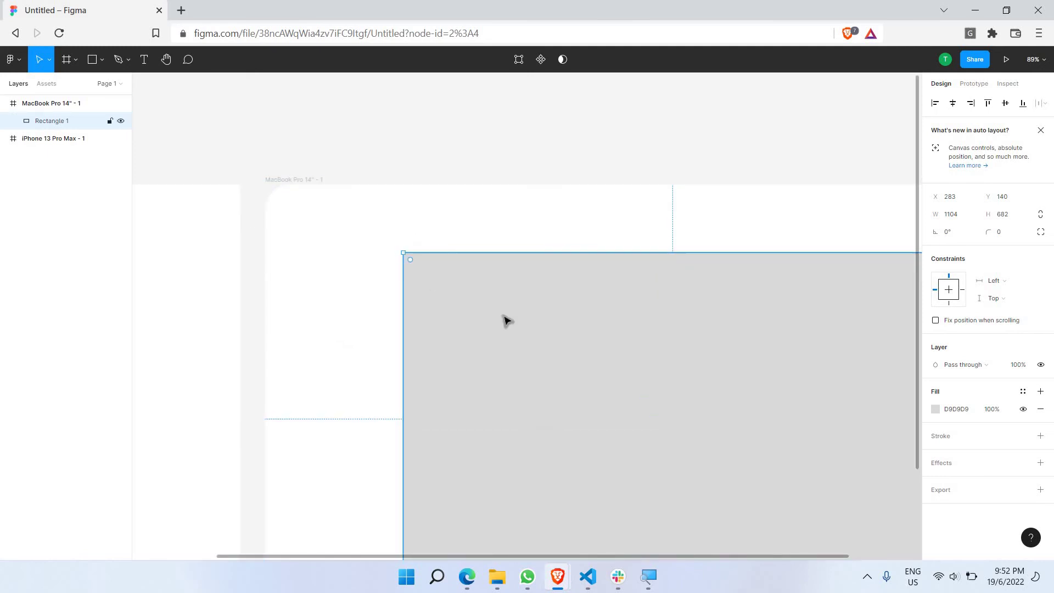
Resize the rectangle to about 1512 × 333 and place it across the upper edge of the MacBook Pro 14" frame.
scroll(504, 318, "down", 5)
left_click_drag(478, 309, 695, 356)
left_click_drag(584, 356, 566, 147)
left_click_drag(565, 133, 544, 292)
scroll(737, 287, "up", 3)
left_click_drag(850, 254, 865, 256)
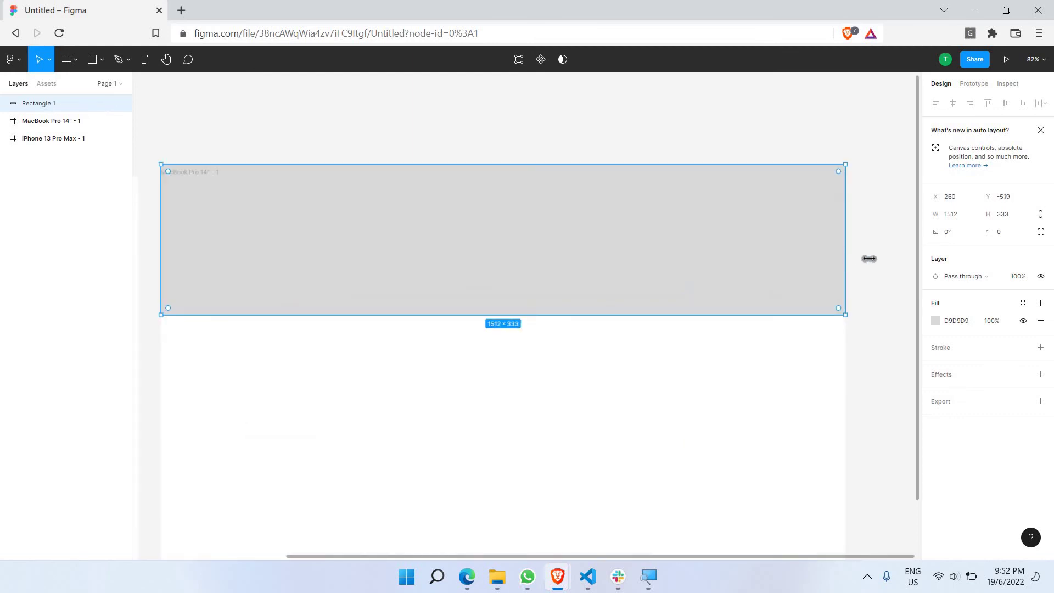
Move the rectangle down to about Y -362 and fit its sides to the MacBook Pro 14" frame's edges, 1512 wide.
scroll(624, 263, "down", 1)
left_click_drag(619, 262, 614, 299)
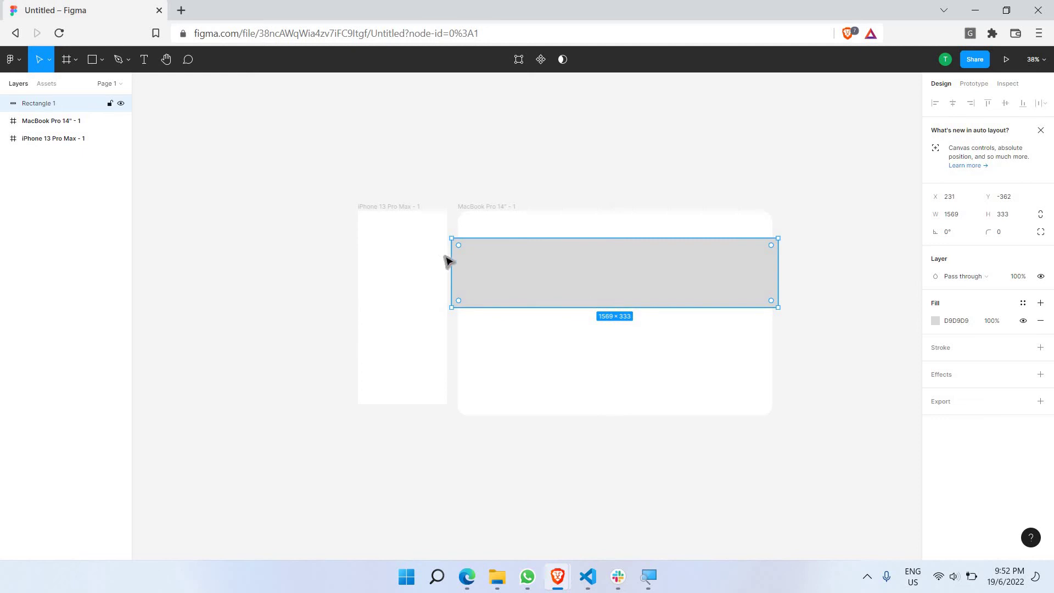
left_click_drag(449, 256, 458, 256)
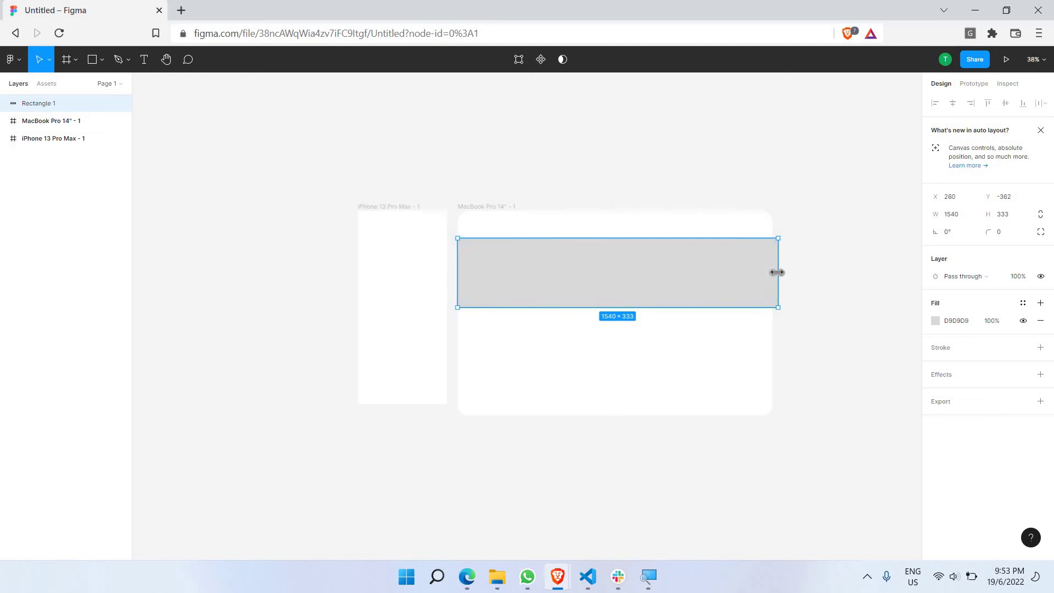
left_click_drag(776, 273, 772, 274)
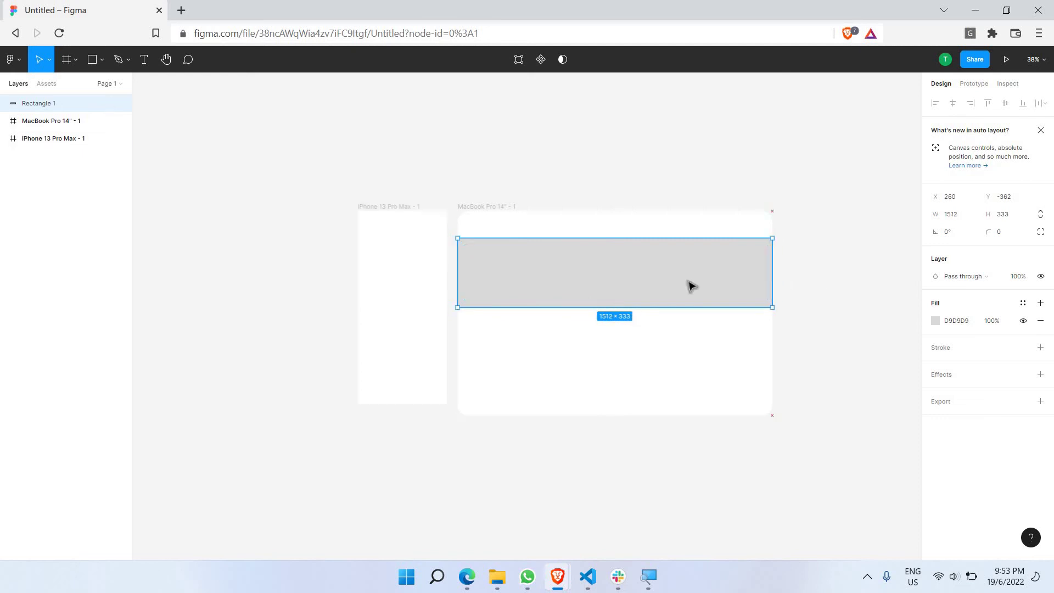
Cut the rectangle and paste it into the MacBook Pro 14" frame, overlapping the frame's upper edge at about X -24, Y -110.
key("ctrl+x")
left_click(657, 306)
key("ctrl+v")
left_click_drag(652, 273, 647, 222)
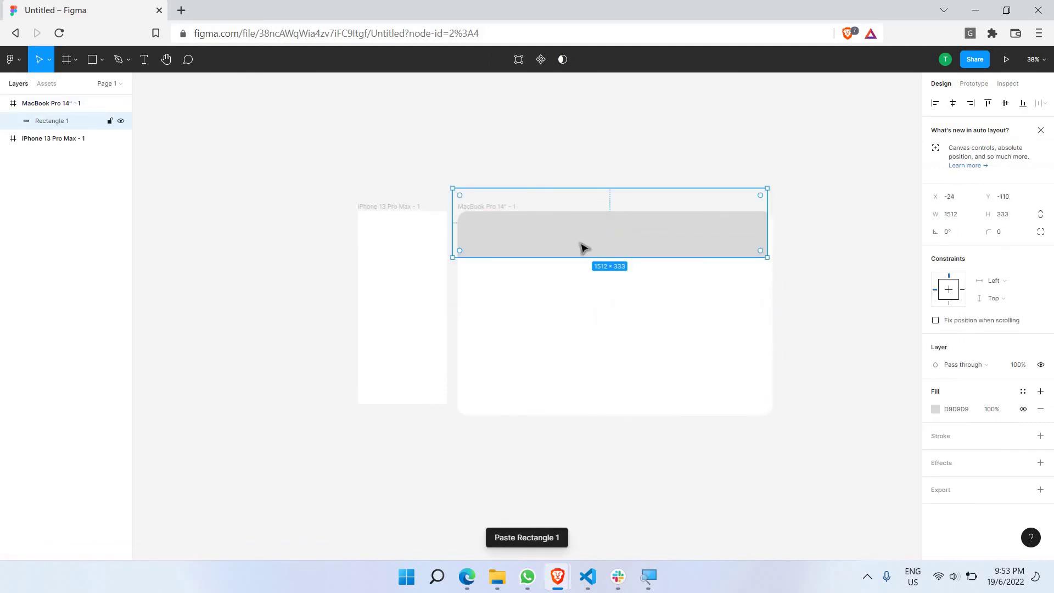
Align the rectangle with the frame's sides at X 0 and move it up to about Y -204.
left_click_drag(584, 249, 520, 172)
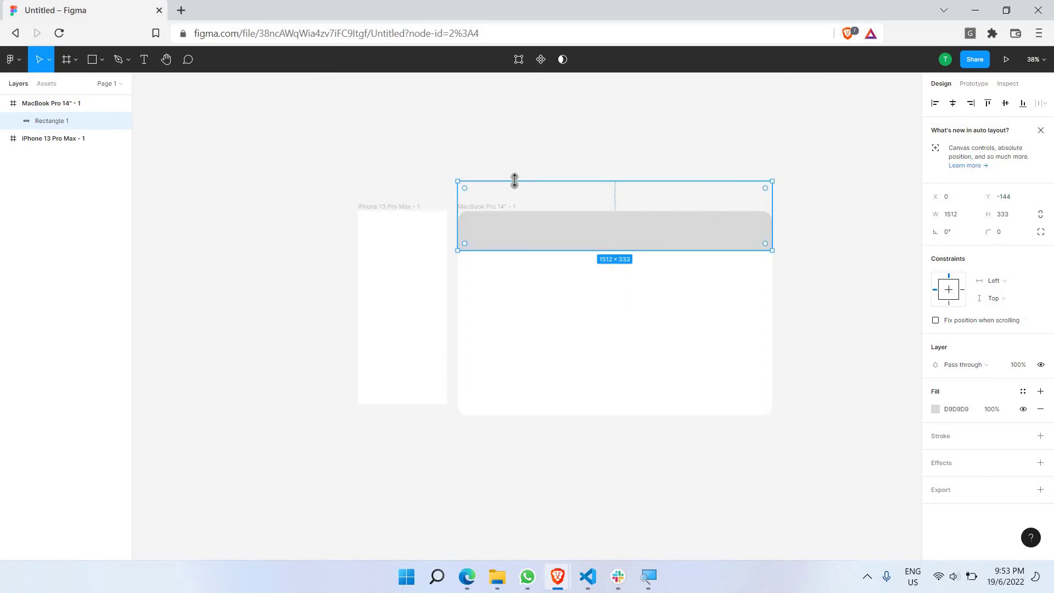
scroll(576, 214, "up", 5)
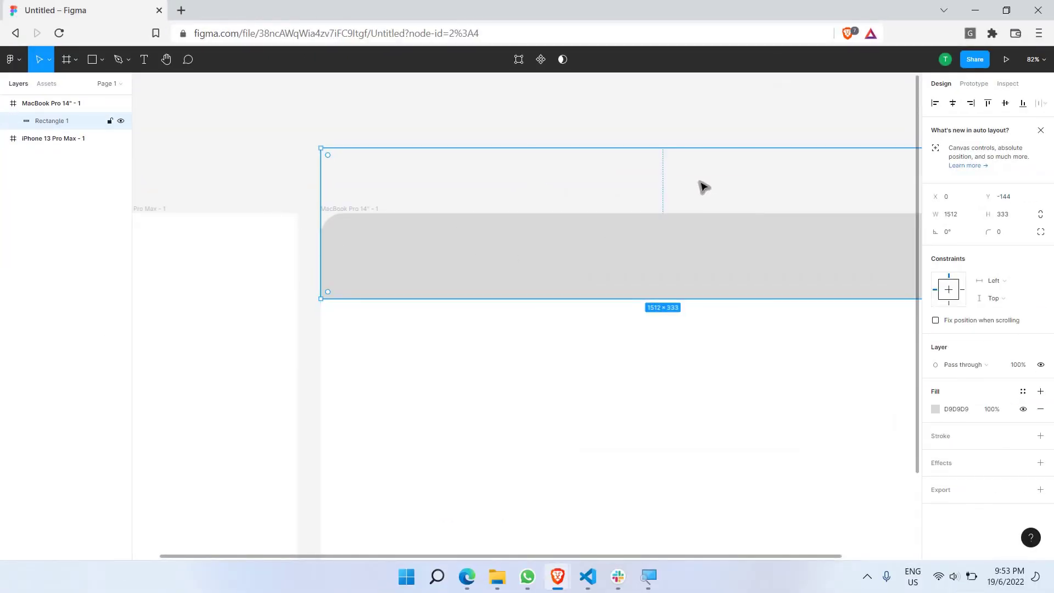
left_click_drag(657, 182, 657, 166)
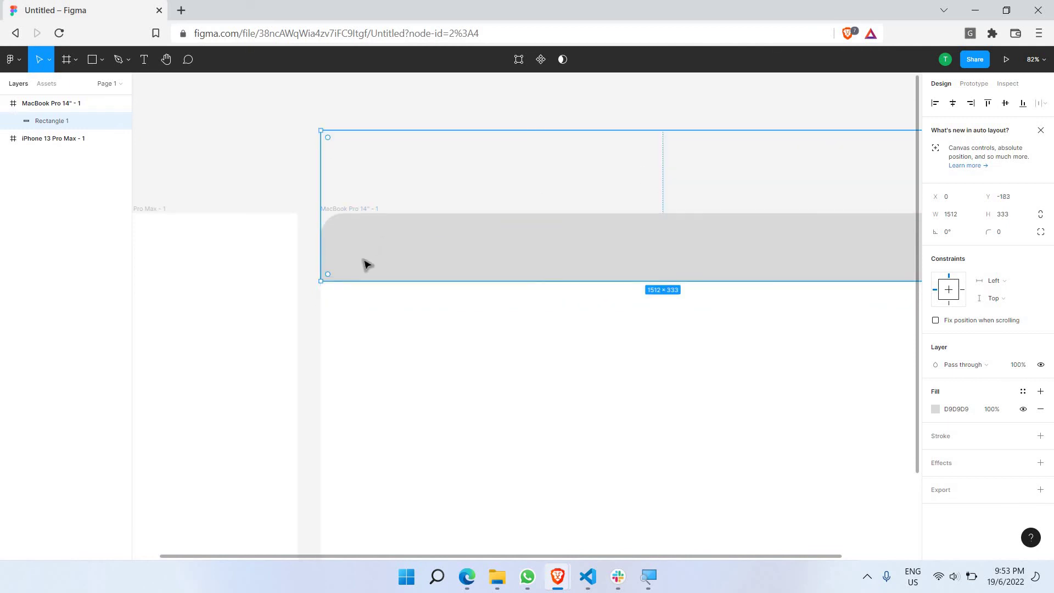
left_click_drag(421, 179, 366, 232)
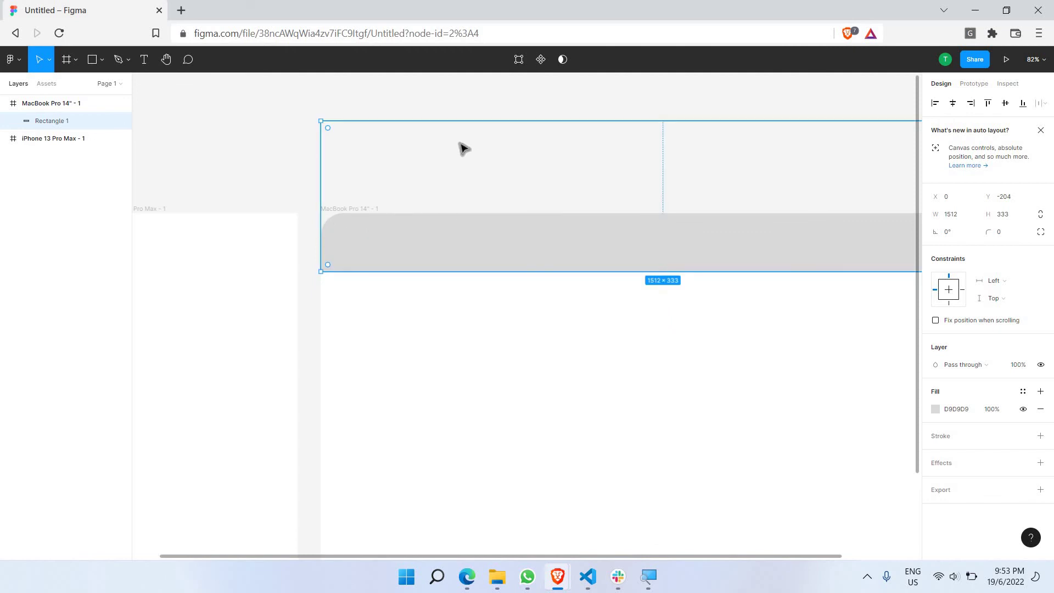
Reduce the rectangle's height to about 190 by lowering its upper edge to about Y -61, and deselect it.
scroll(558, 179, "right", 1)
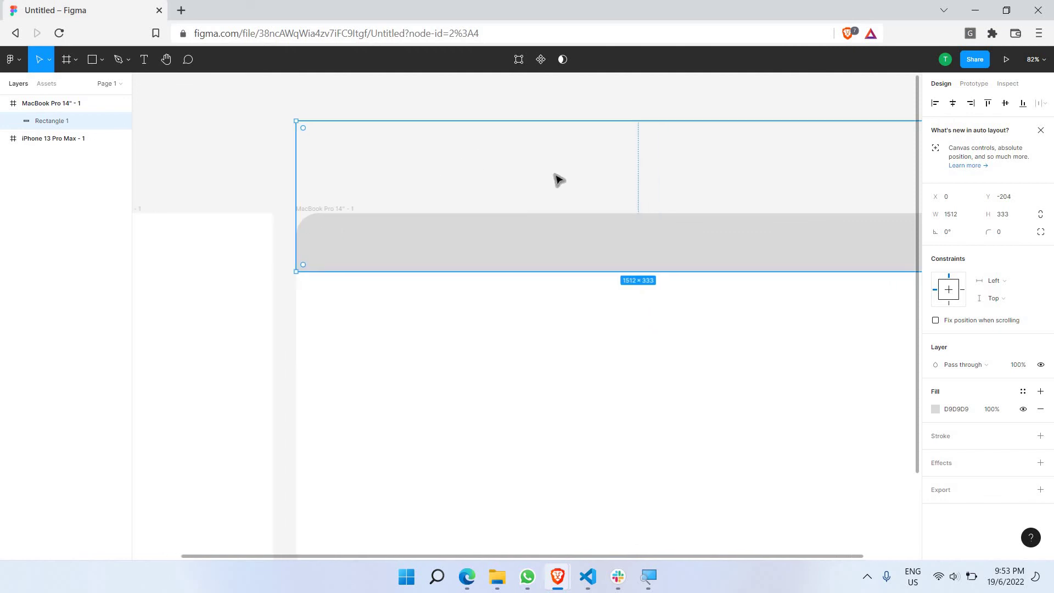
scroll(558, 179, "right", 2)
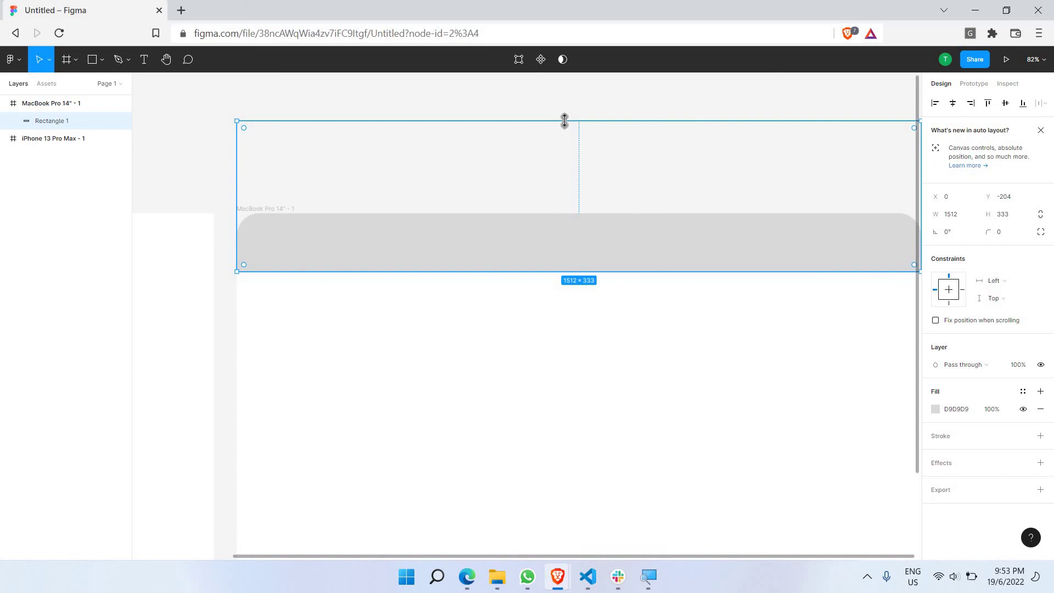
left_click_drag(564, 120, 564, 185)
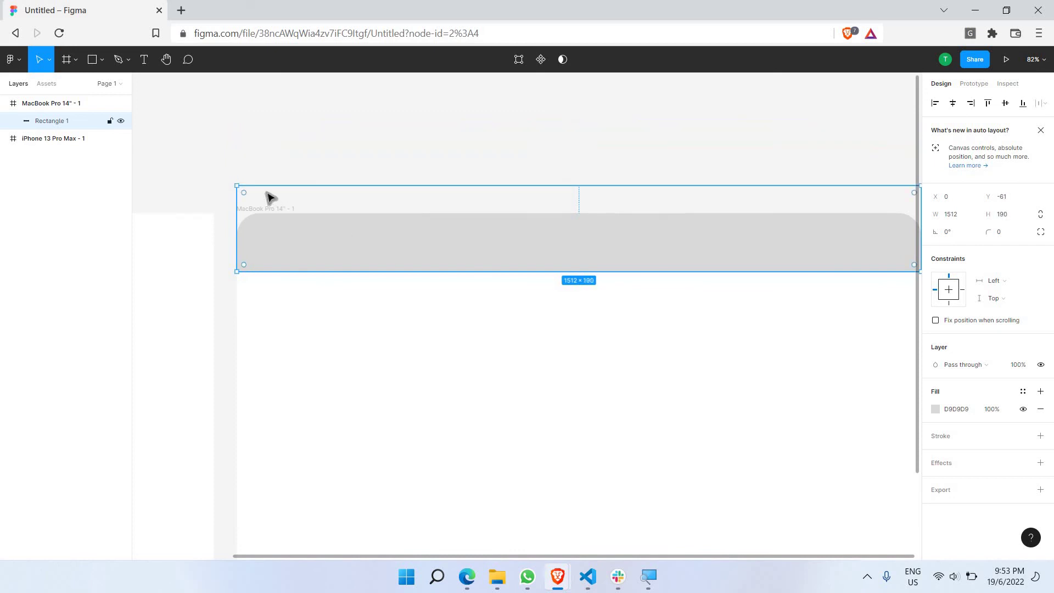
scroll(497, 202, "right", 9)
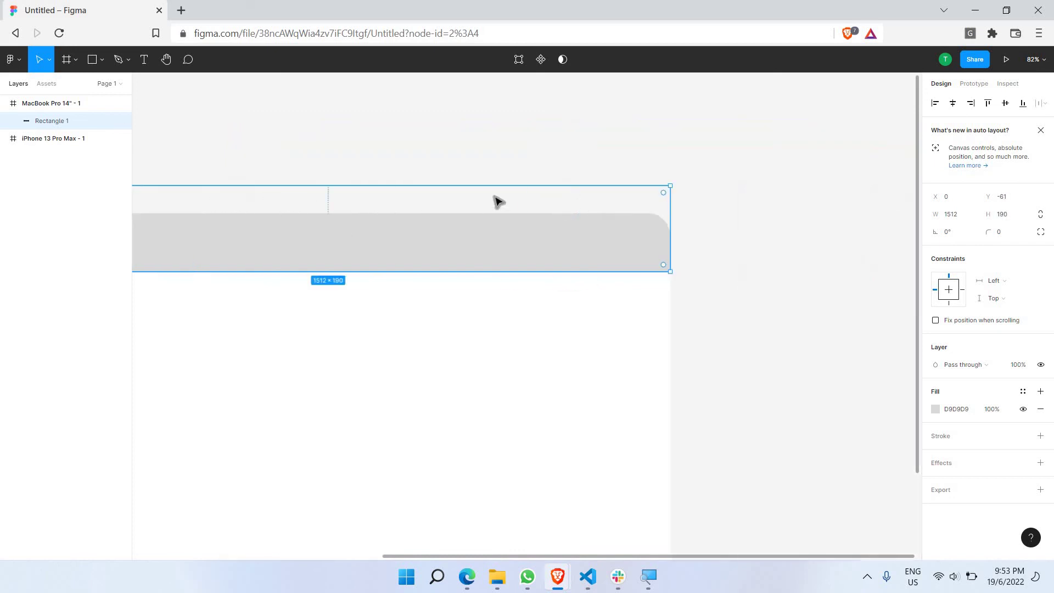
scroll(497, 202, "left", 8)
scroll(497, 203, "down", 3)
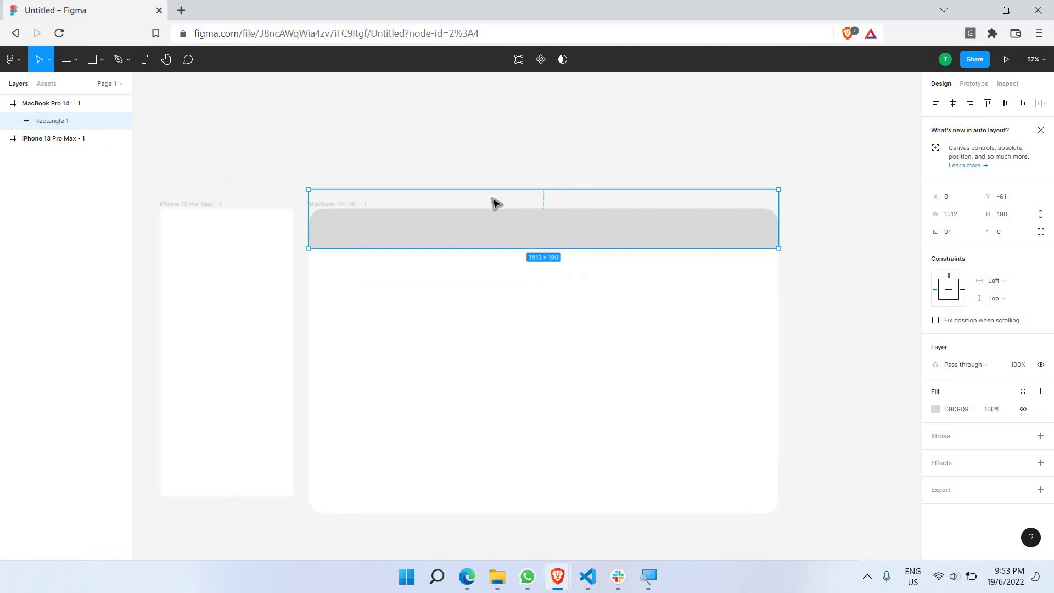
left_click(508, 163)
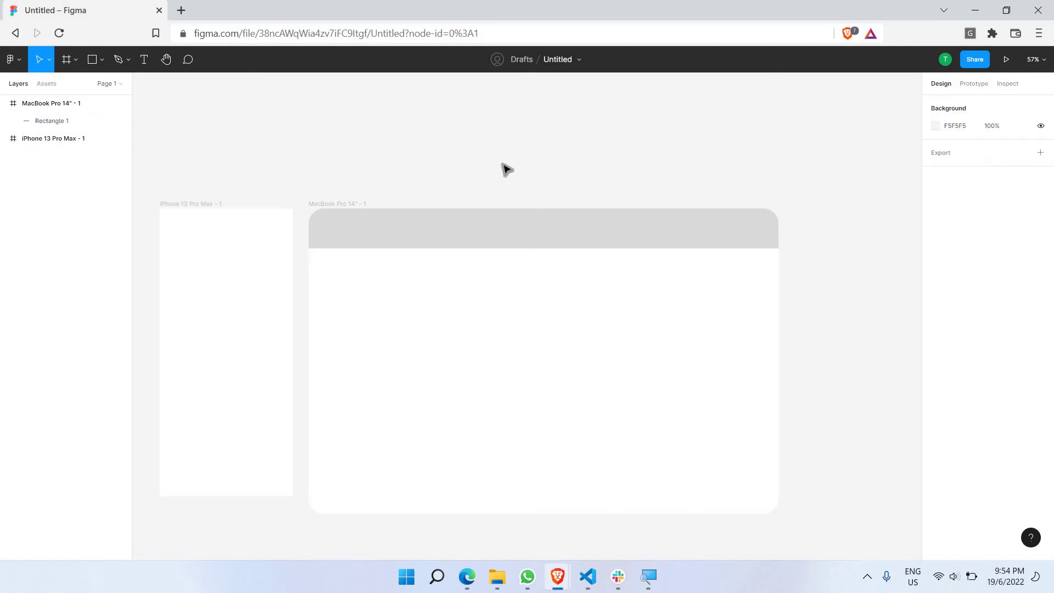
scroll(420, 198, "down", 4)
scroll(420, 197, "up", 2)
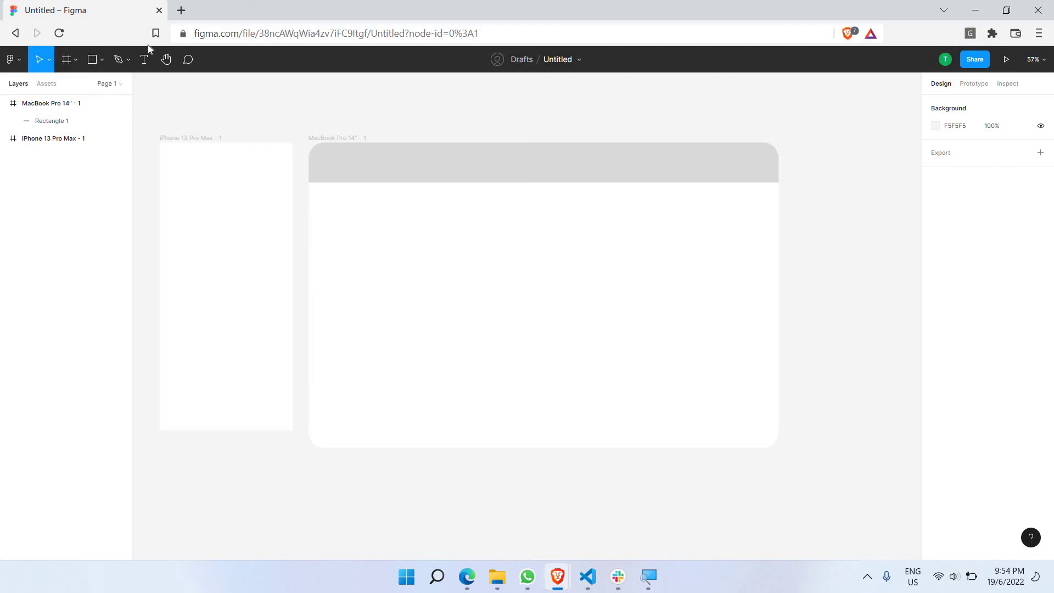
left_click(103, 60)
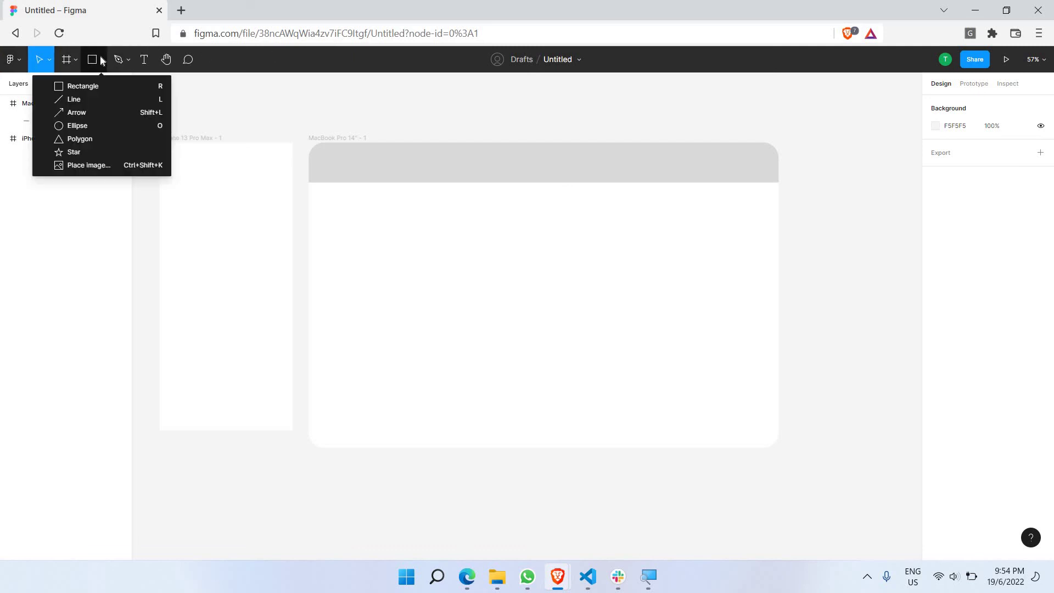
left_click(101, 59)
left_click(246, 204)
right_click(246, 203)
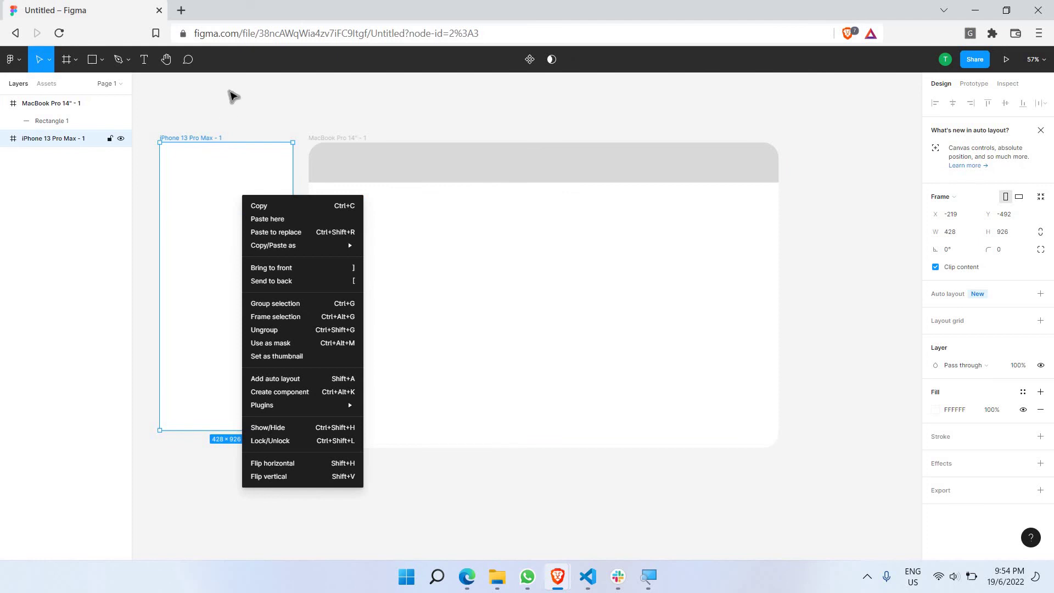
left_click(229, 95)
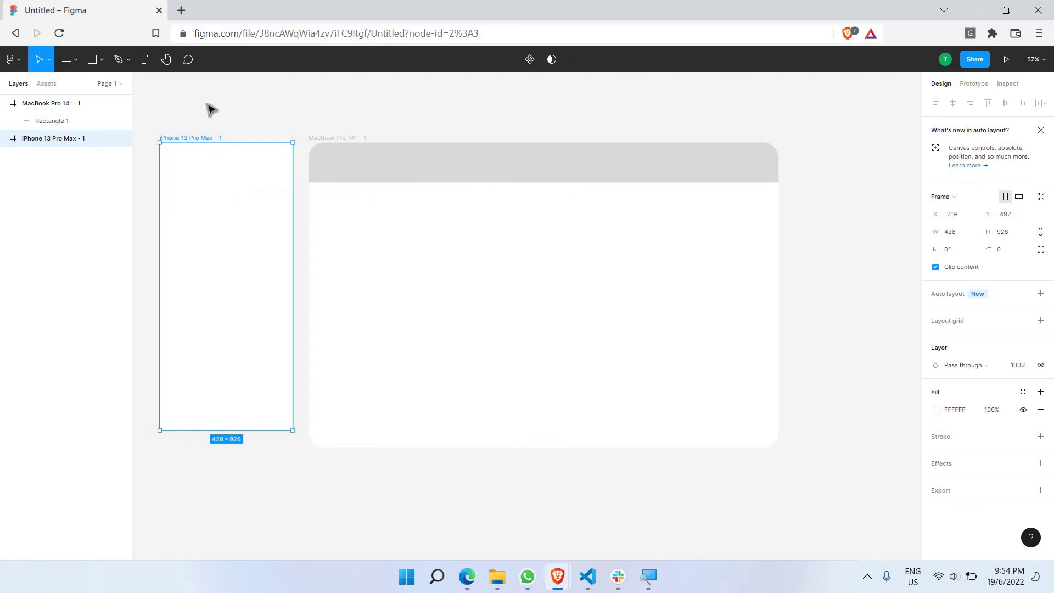